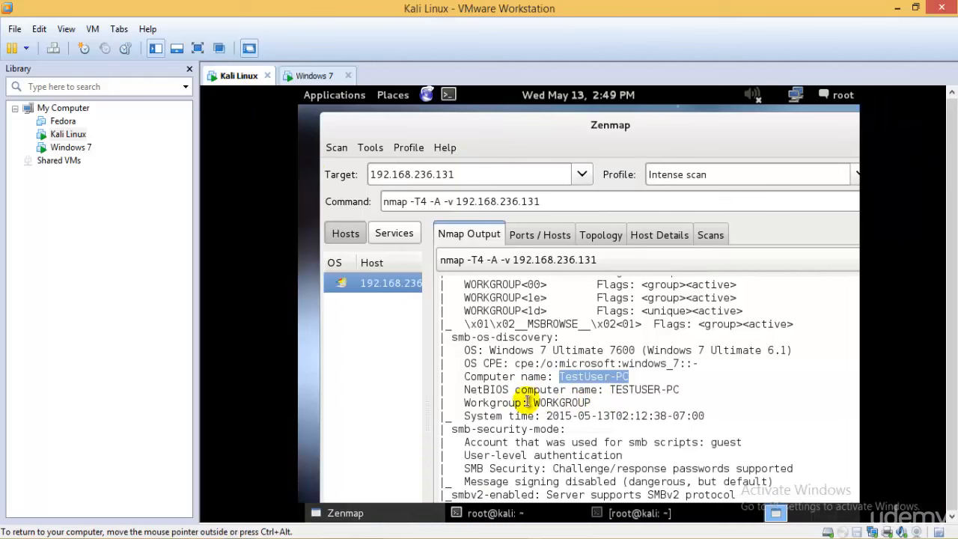
# Step: Review the SMB OS discovery and security-mode results in the 192.168.236.131 scan output with the Kali Linux VM in full screen
pyautogui.moveTo(529, 403); pyautogui.dragTo(591, 404)
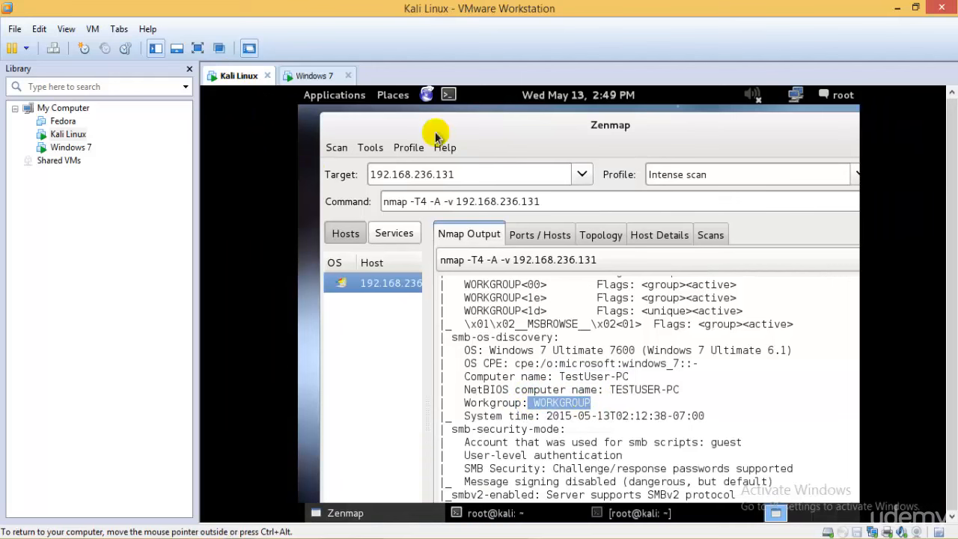
pyautogui.click(197, 48)
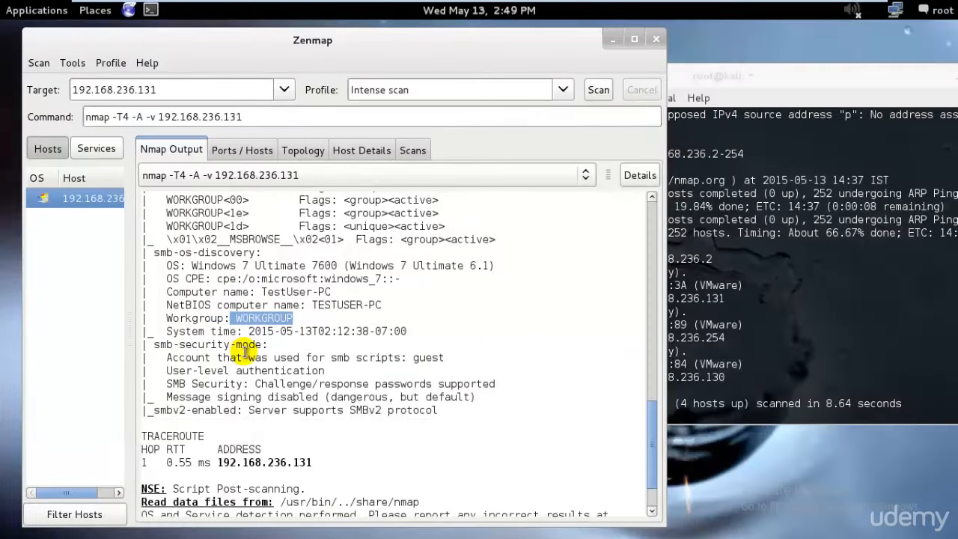
pyautogui.moveTo(248, 332); pyautogui.dragTo(433, 331)
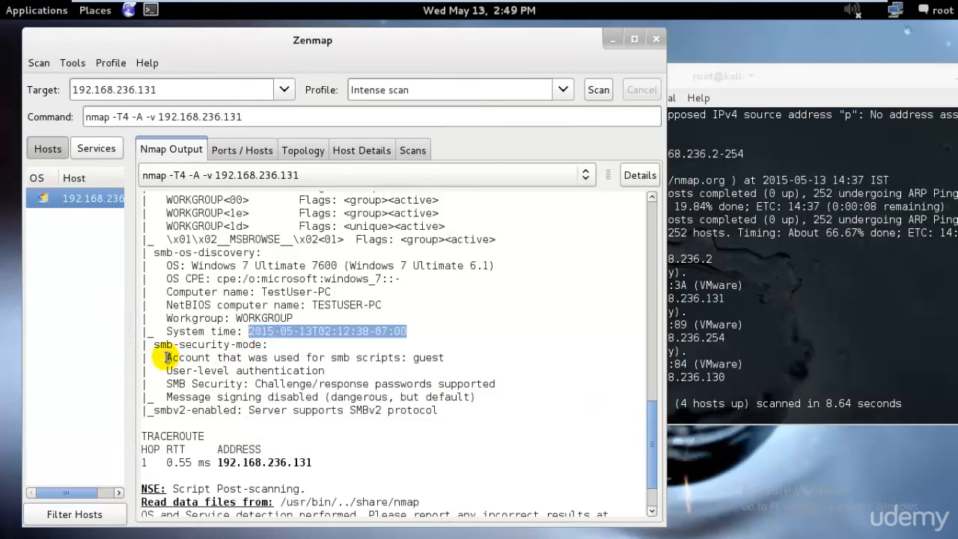
pyautogui.moveTo(166, 370); pyautogui.dragTo(336, 370)
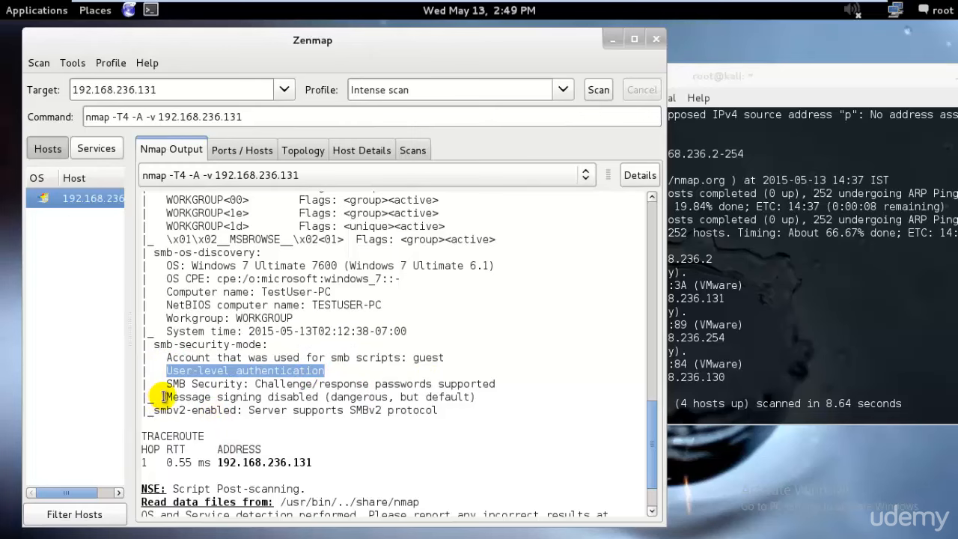
pyautogui.moveTo(166, 396); pyautogui.dragTo(327, 400)
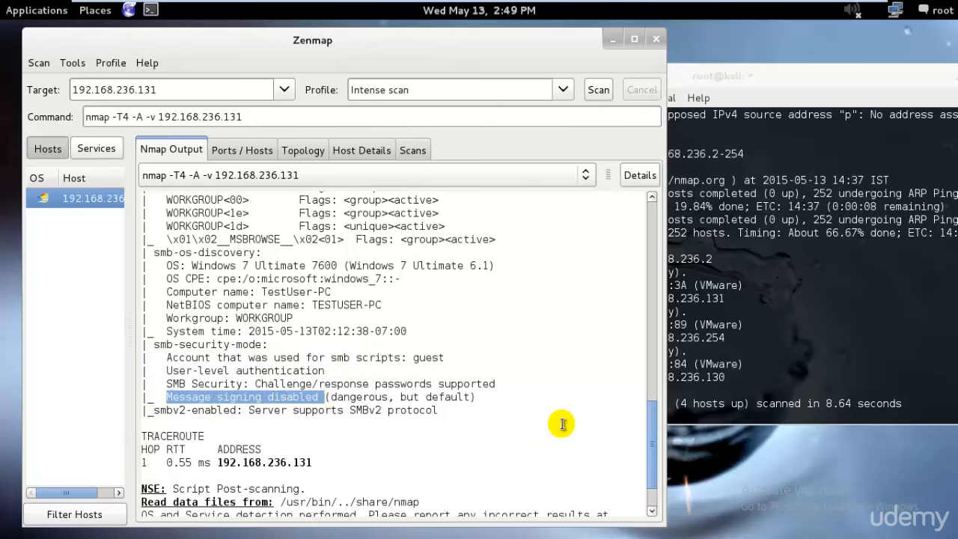
pyautogui.scroll(-2, 561, 421)
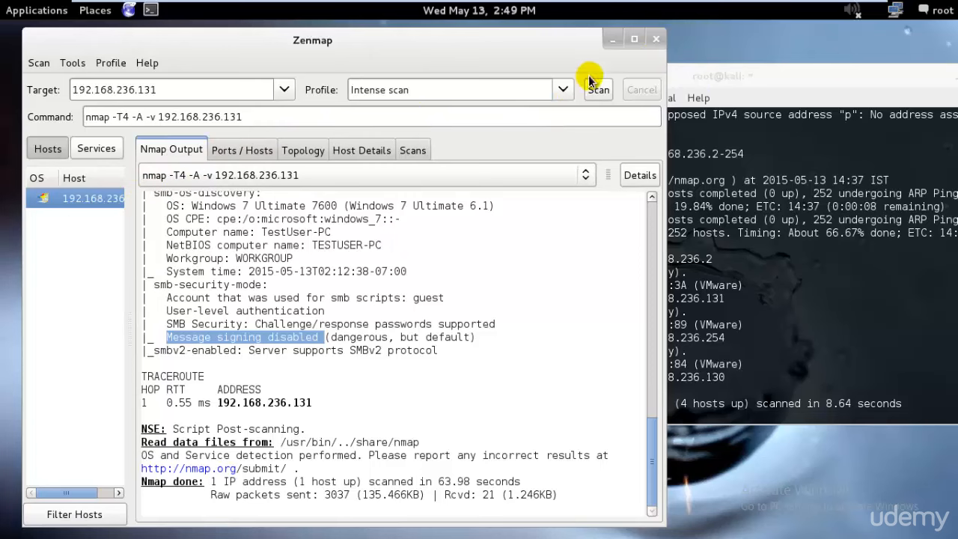
# Step: Close Zenmap without saving the finished scan and relaunch it with the zenmap command in a new terminal
pyautogui.click(563, 90)
pyautogui.click(545, 136)
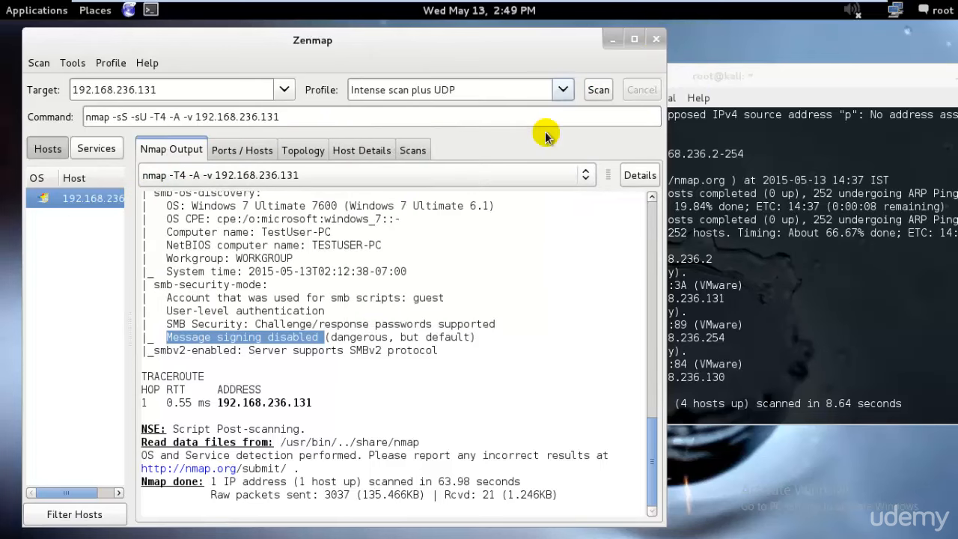
pyautogui.click(656, 39)
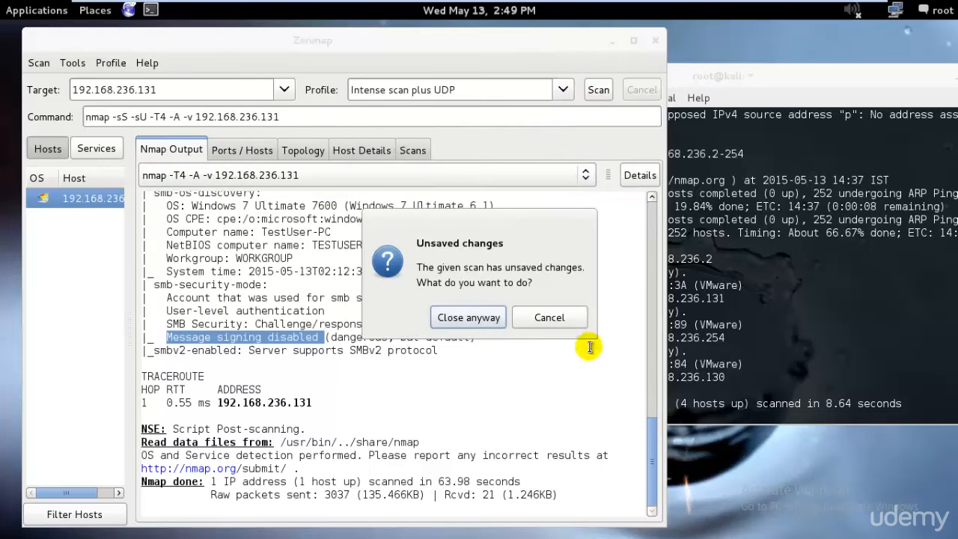
pyautogui.click(488, 317)
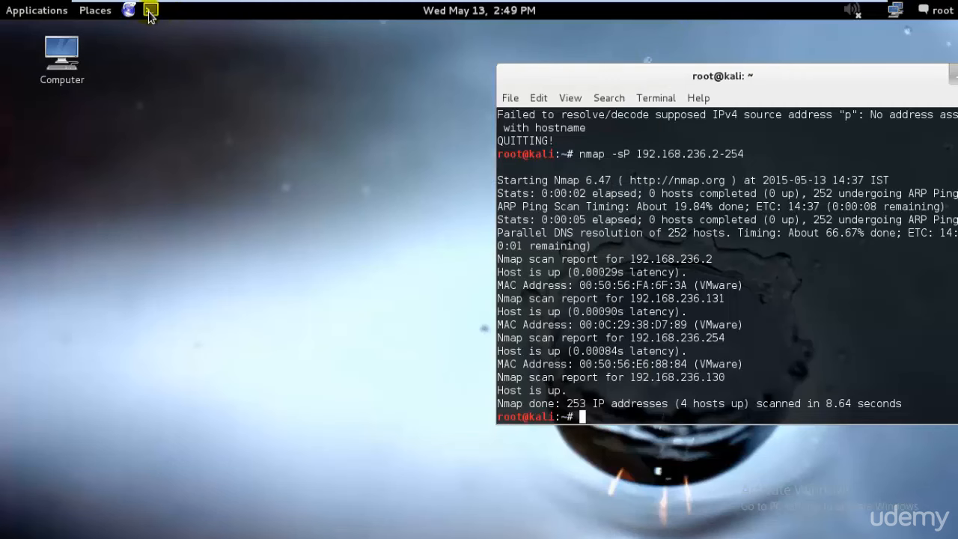
pyautogui.click(152, 10)
pyautogui.write('zenmap')
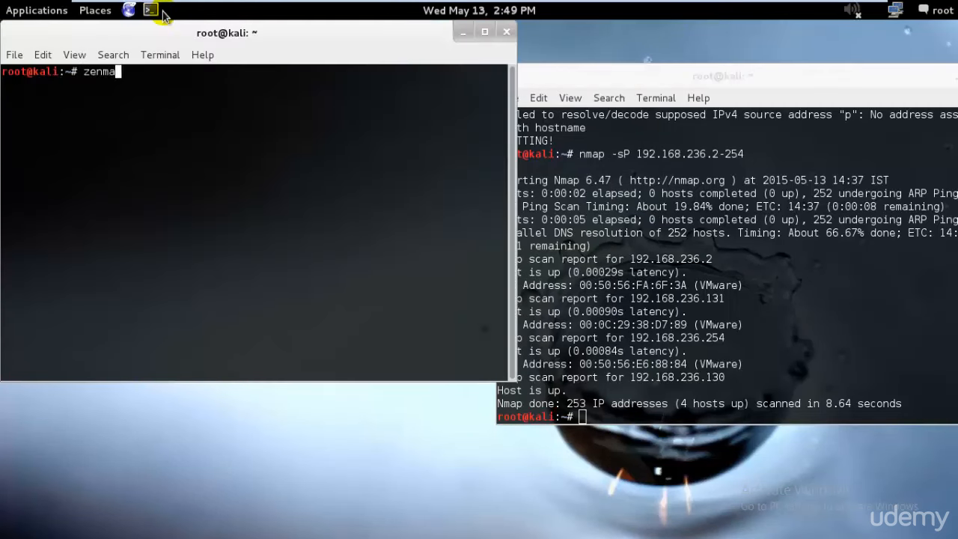
pyautogui.press('Return')
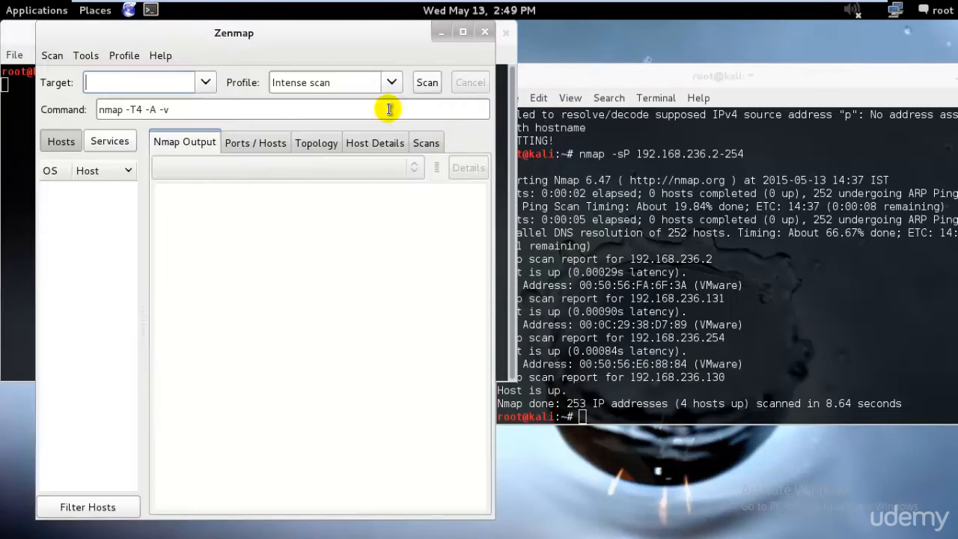
# Step: Run an Intense scan plus UDP against 192.168.236.131 and highlight the open TCP ports in its output
pyautogui.click(168, 82)
pyautogui.write('192')
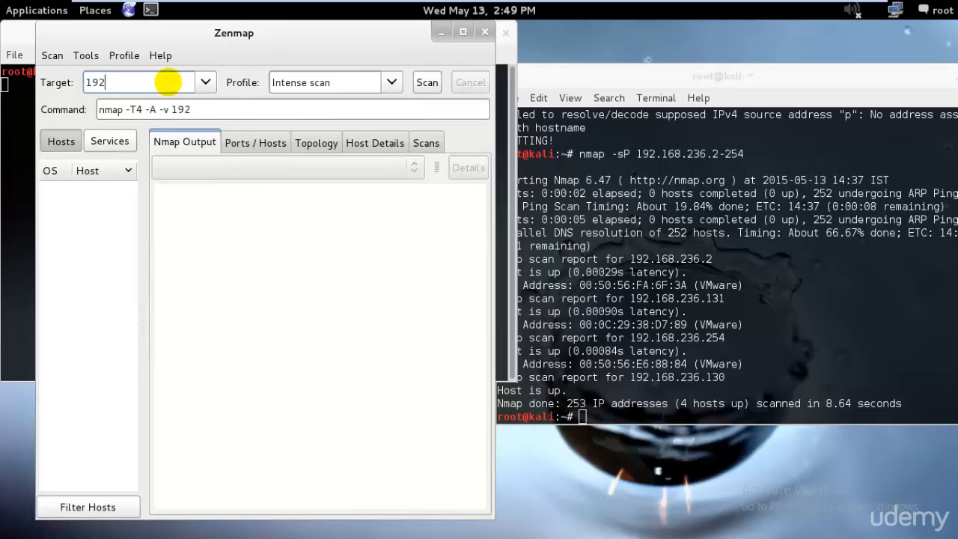
pyautogui.write('.16')
pyautogui.click(168, 104)
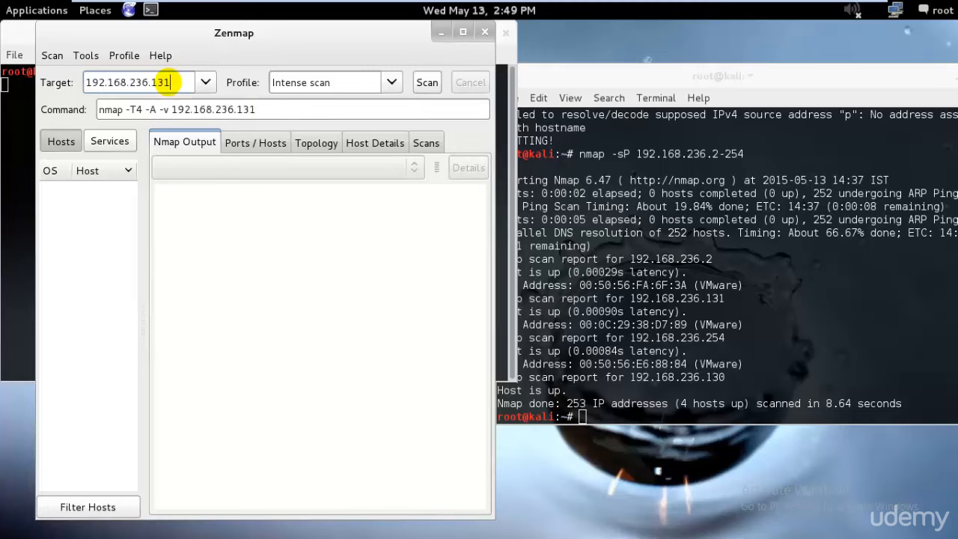
pyautogui.click(391, 83)
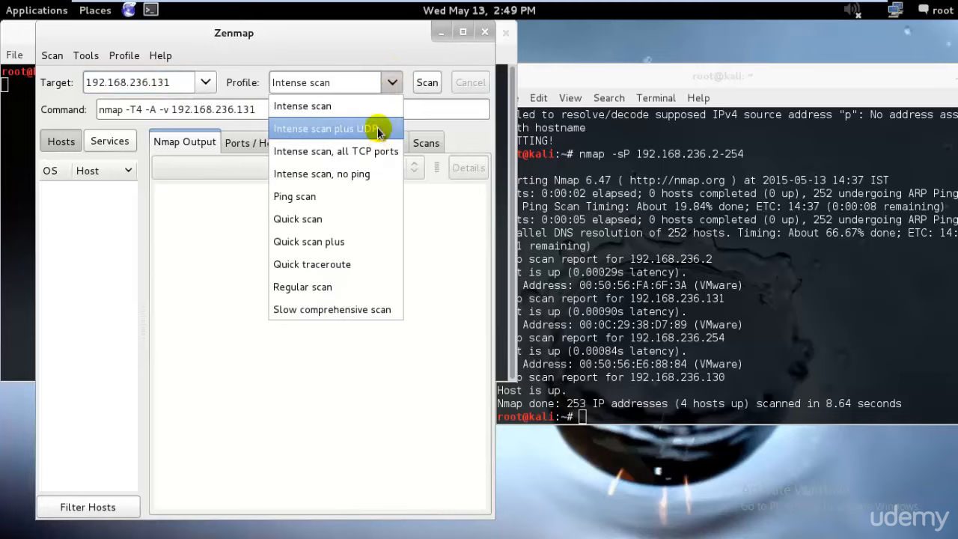
pyautogui.click(374, 128)
pyautogui.click(428, 83)
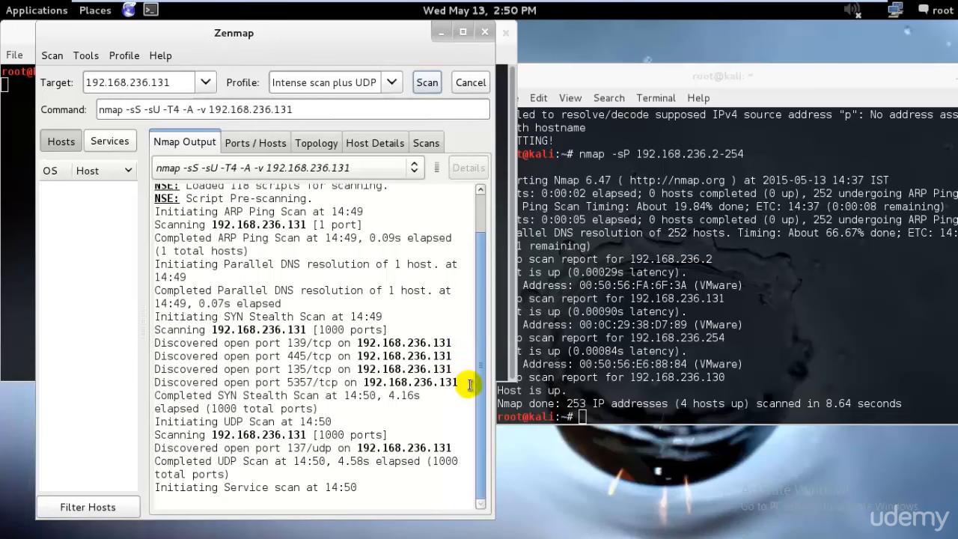
pyautogui.moveTo(469, 385); pyautogui.dragTo(128, 337)
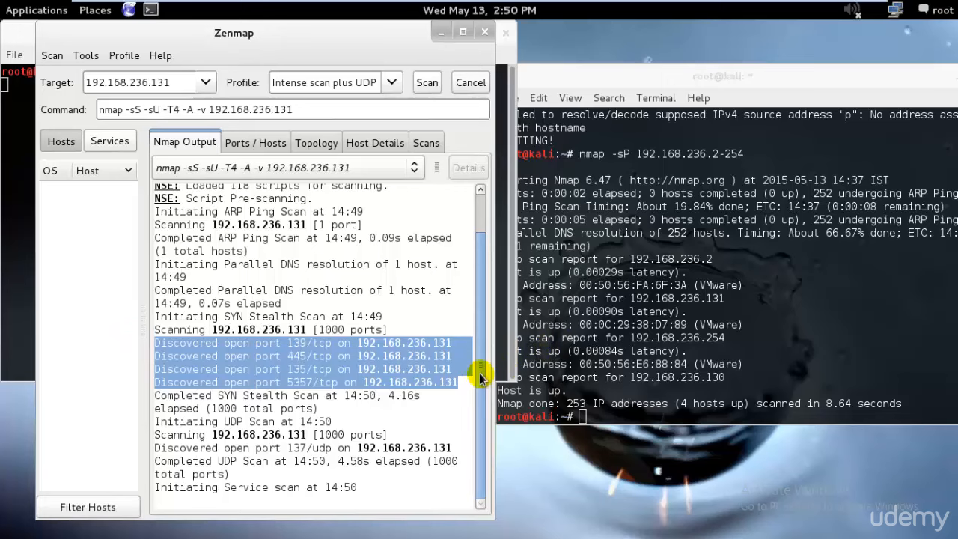
# Step: Launch a second Zenmap window with zenmap in another terminal, place it beside the first one and minimize both terminals that launched them
pyautogui.click(151, 10)
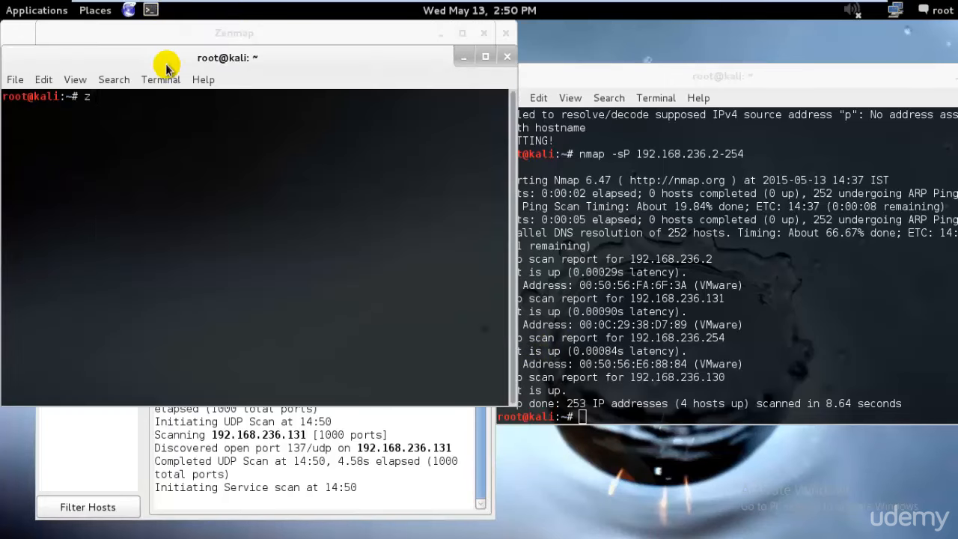
pyautogui.write('zenmap')
pyautogui.press('Return')
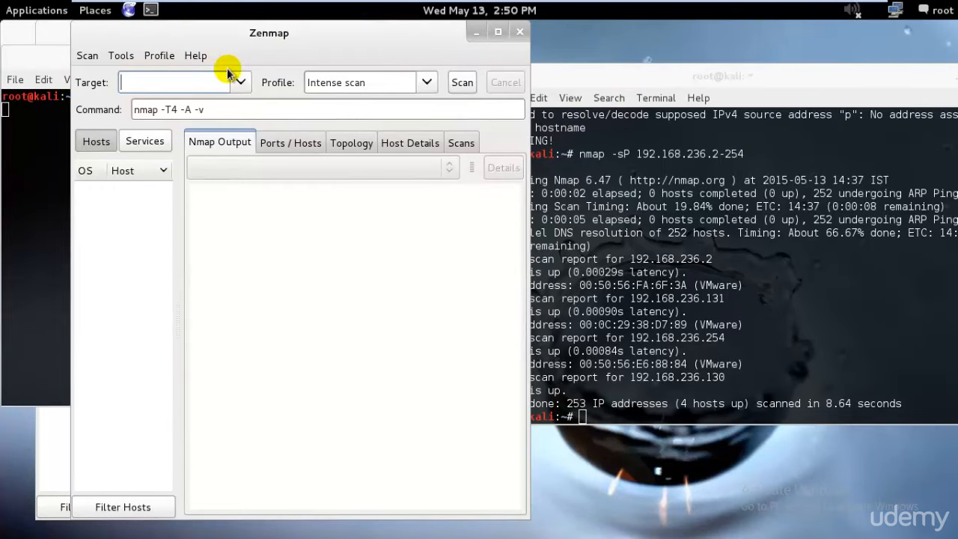
pyautogui.moveTo(300, 30); pyautogui.dragTo(743, 30)
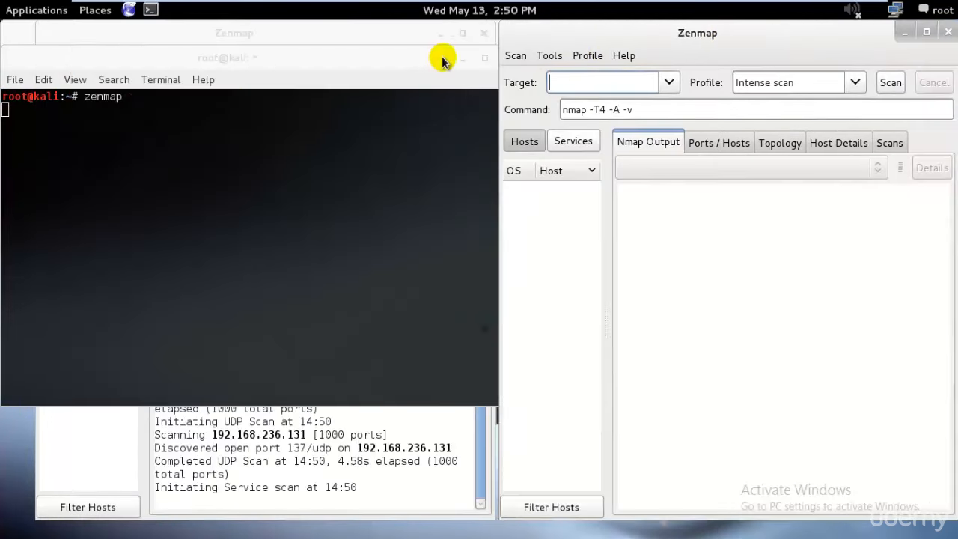
pyautogui.click(470, 60)
pyautogui.click(9, 112)
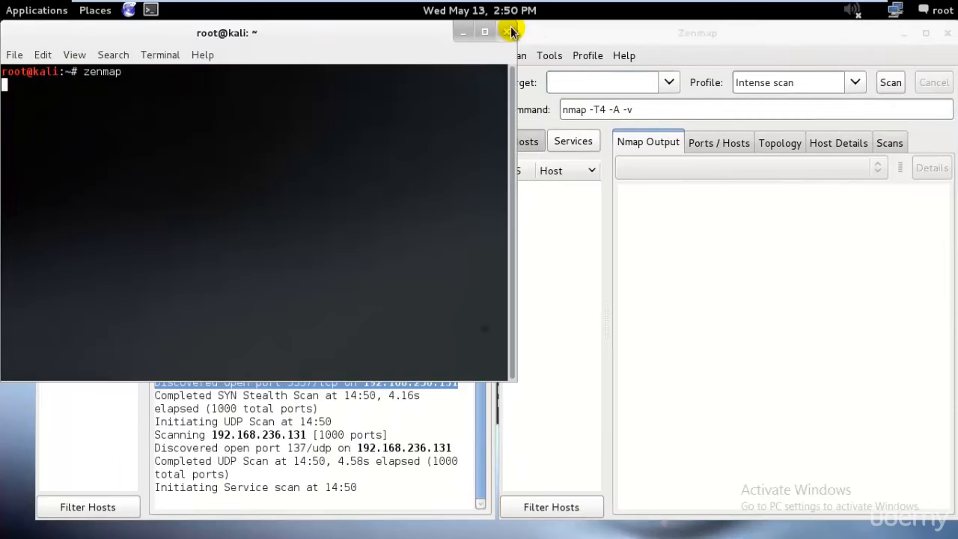
pyautogui.click(465, 32)
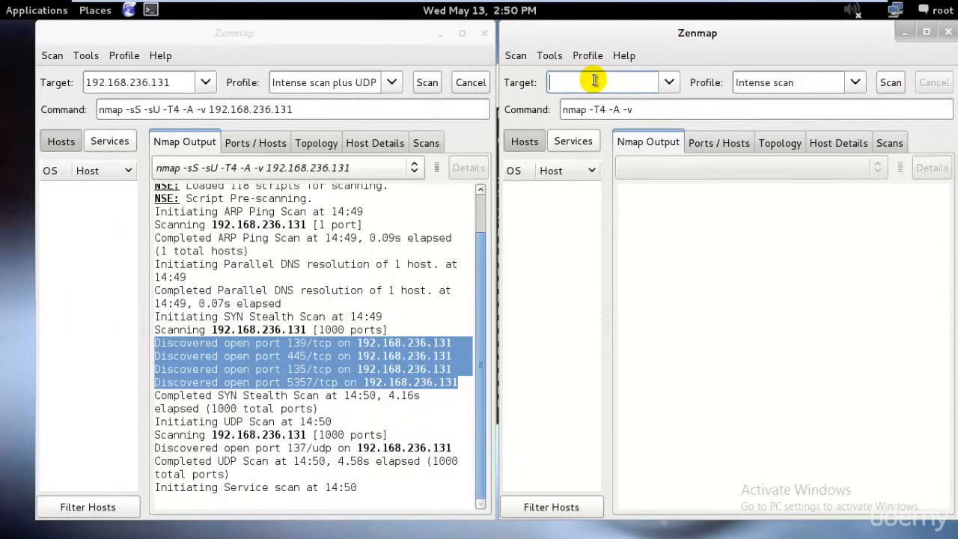
# Step: Run an Intense scan, all TCP ports, against 192.168.236.131 in the second Zenmap window and shift that window slightly over the first
pyautogui.write('192.168')
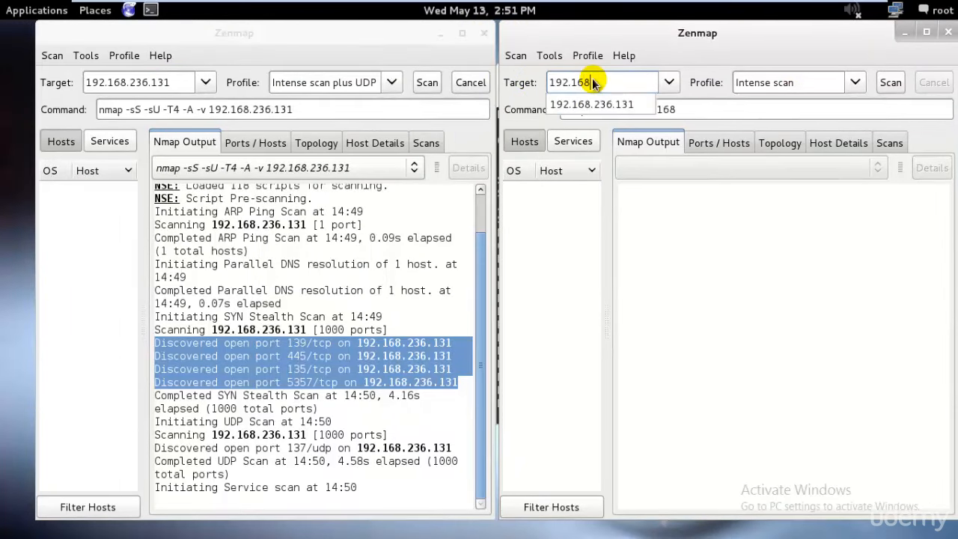
pyautogui.write('.')
pyautogui.click(599, 104)
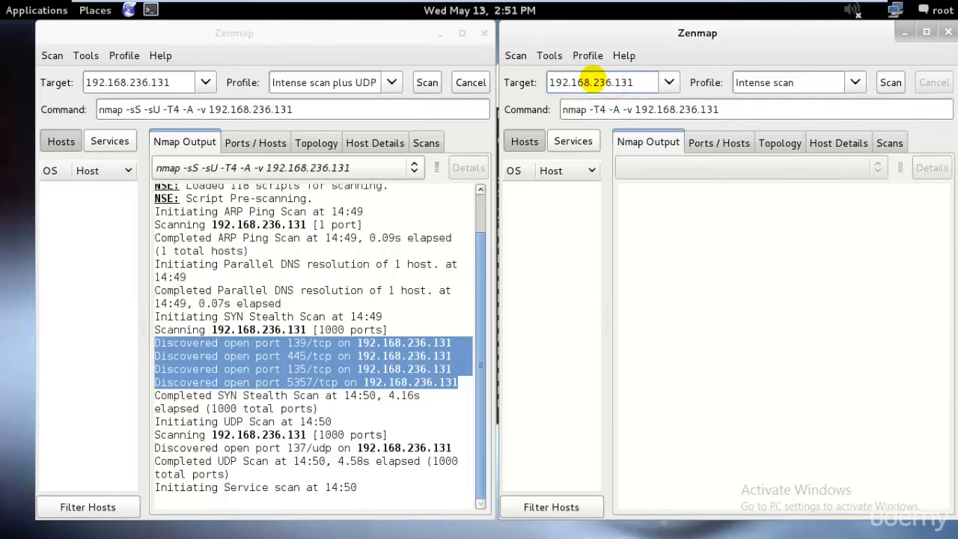
pyautogui.click(744, 217)
pyautogui.click(854, 82)
pyautogui.click(840, 152)
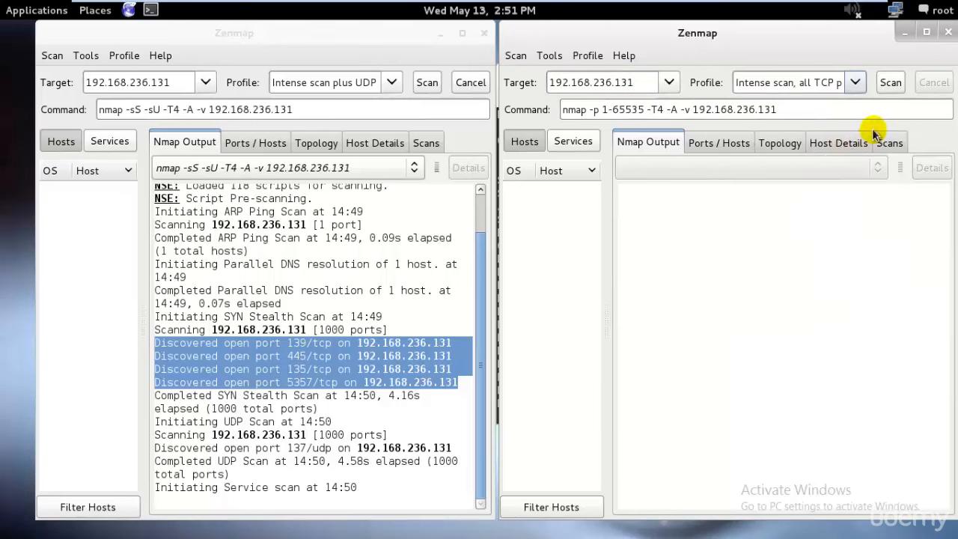
pyautogui.click(887, 84)
pyautogui.moveTo(684, 30); pyautogui.dragTo(654, 31)
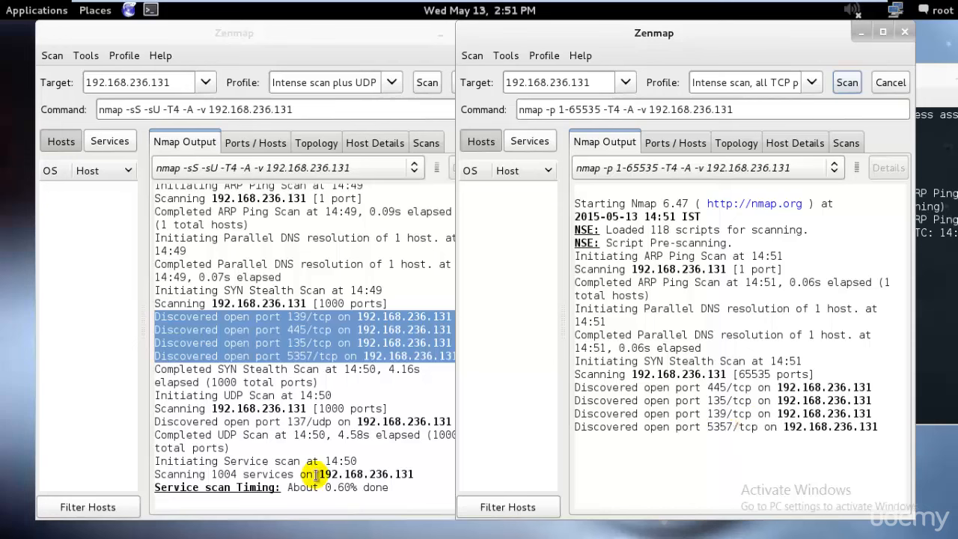
# Step: Compare the progress output of the UDP scan with that of the all-TCP-ports scan
pyautogui.click(401, 485)
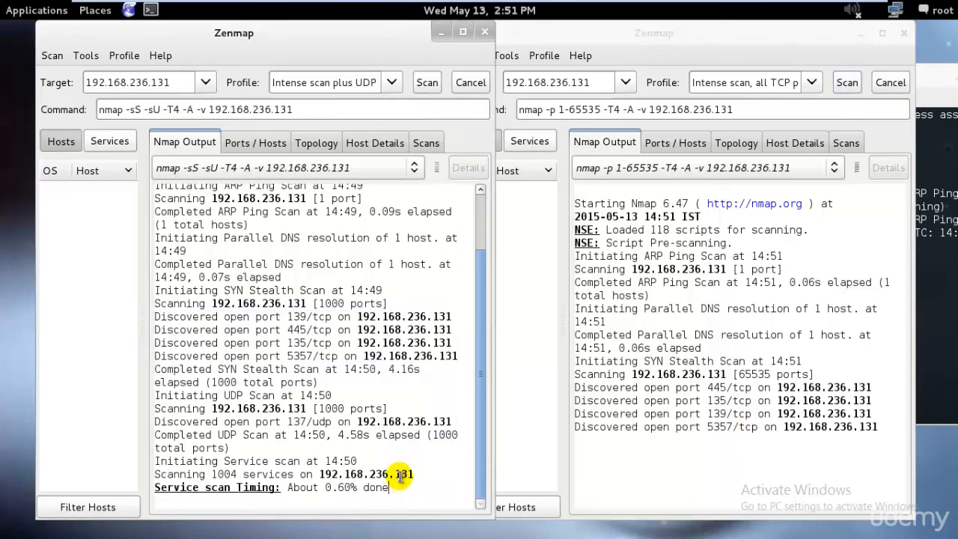
pyautogui.moveTo(413, 474); pyautogui.dragTo(133, 408)
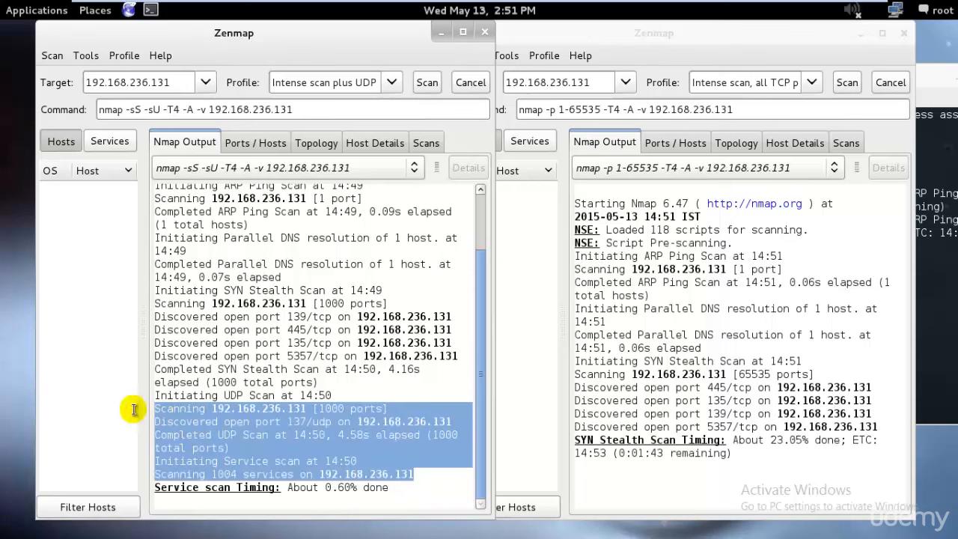
pyautogui.click(757, 460)
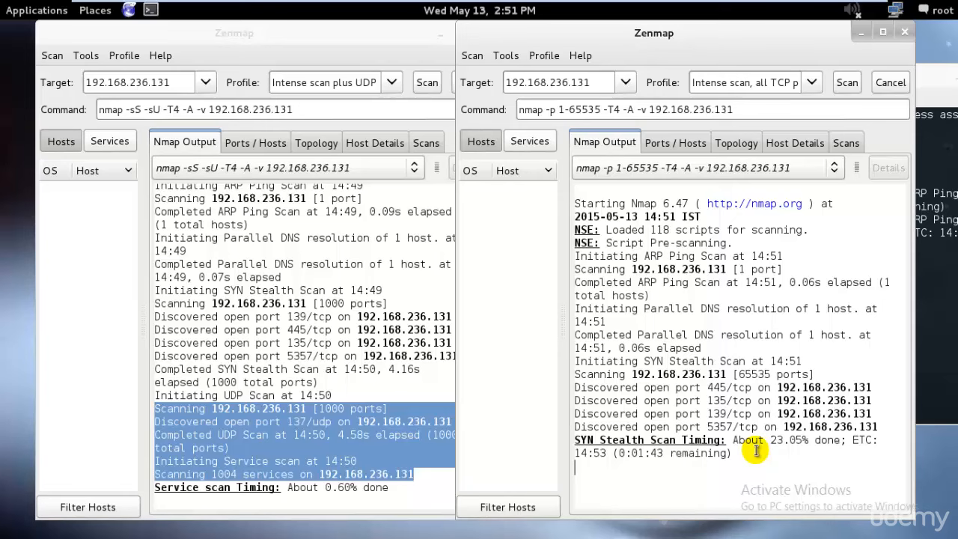
pyautogui.click(413, 486)
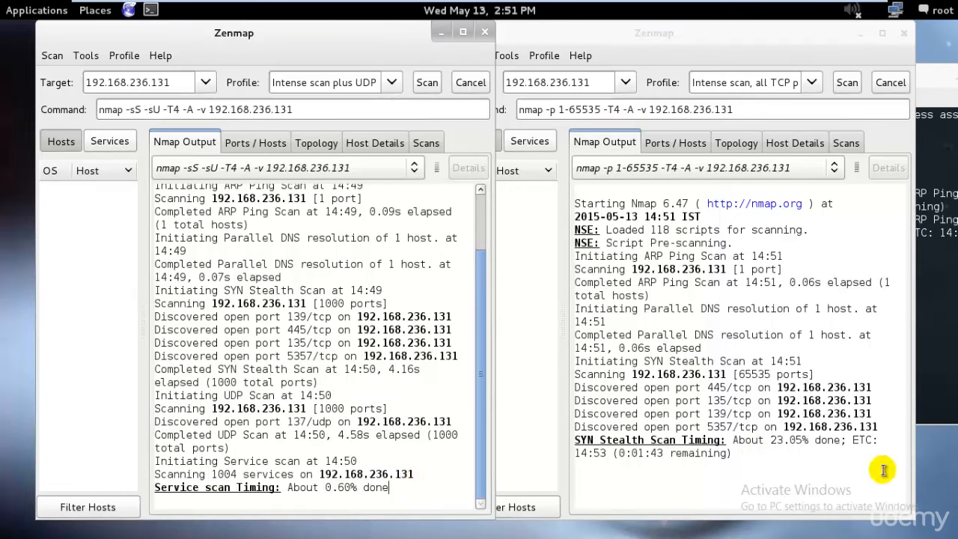
pyautogui.click(765, 467)
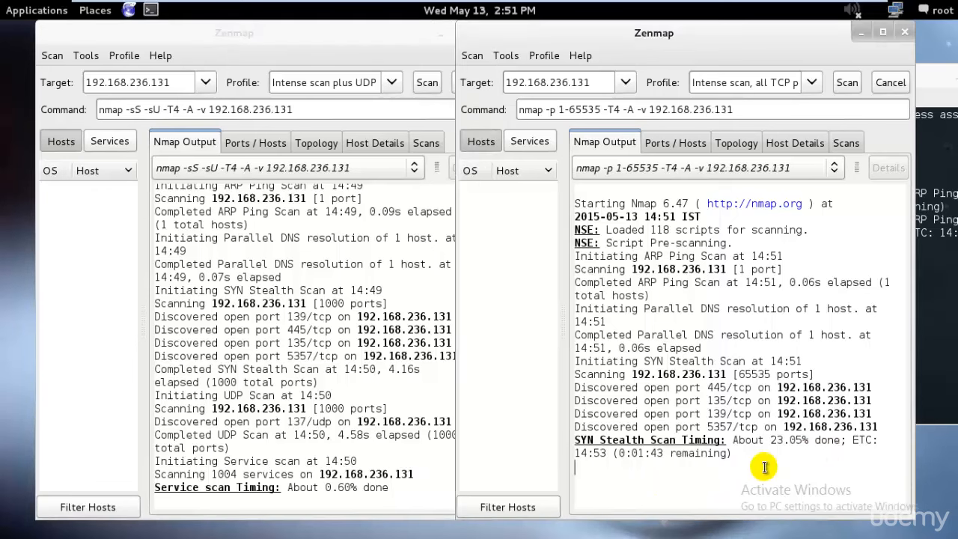
pyautogui.click(449, 477)
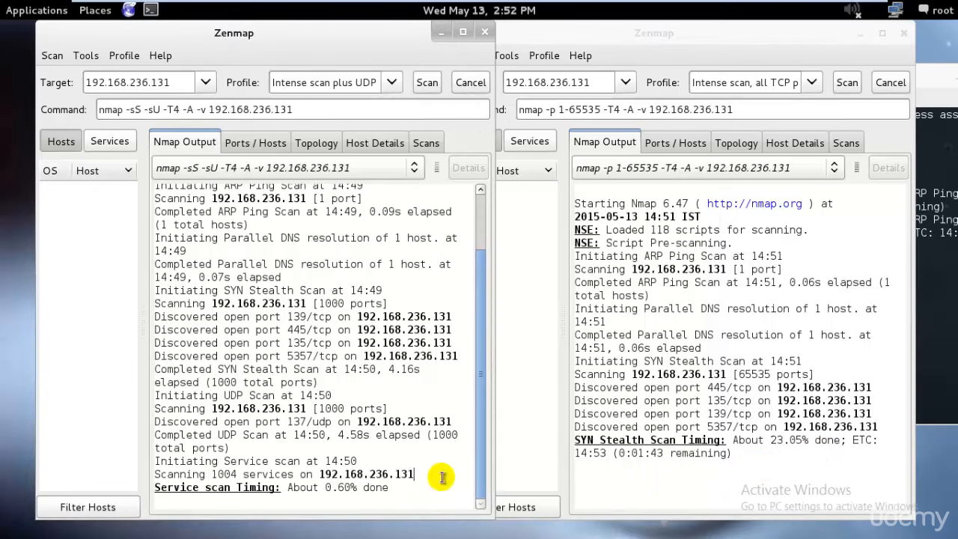
pyautogui.click(827, 478)
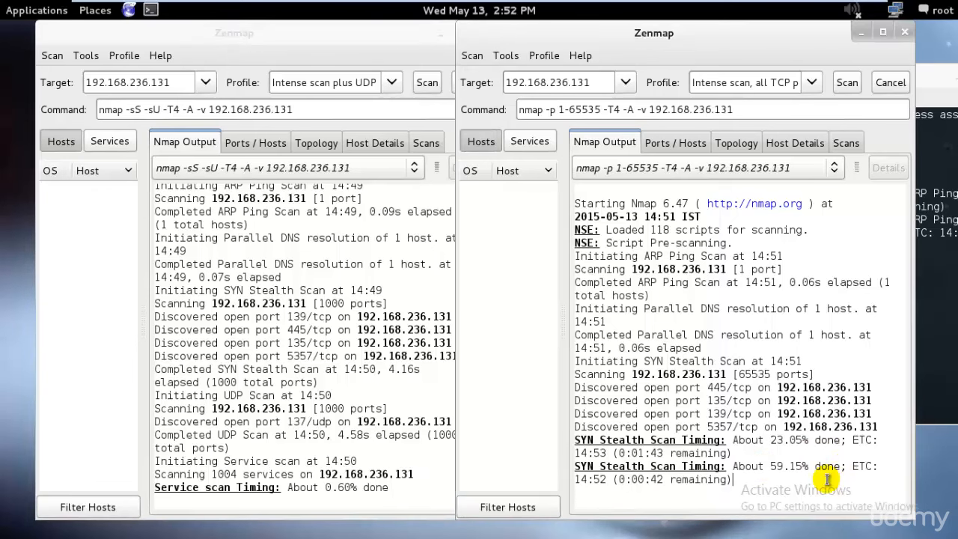
# Step: Rearrange the overlapping Zenmap windows so the UDP scan is in front and the ping-scan terminal is partly uncovered
pyautogui.moveTo(649, 33); pyautogui.dragTo(459, 35)
pyautogui.click(887, 70)
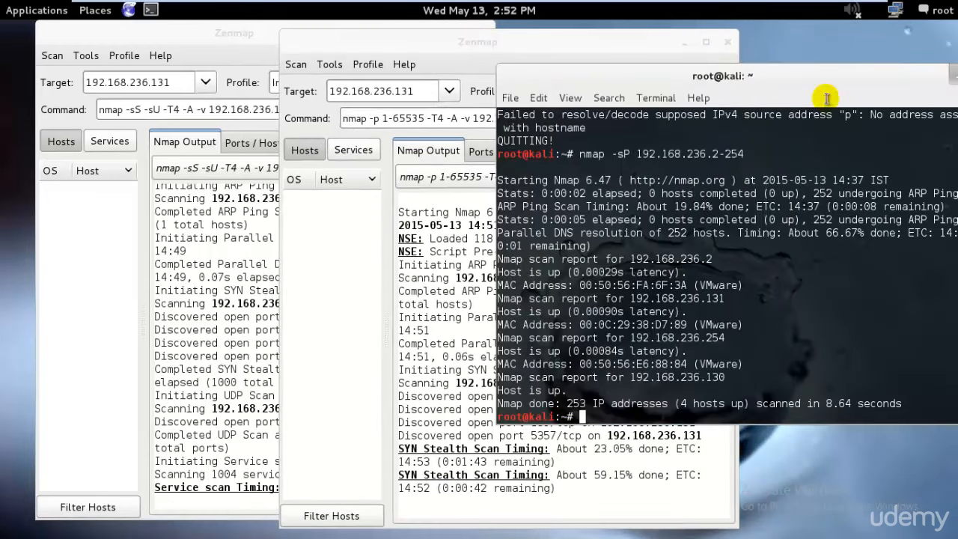
pyautogui.click(228, 338)
pyautogui.click(640, 448)
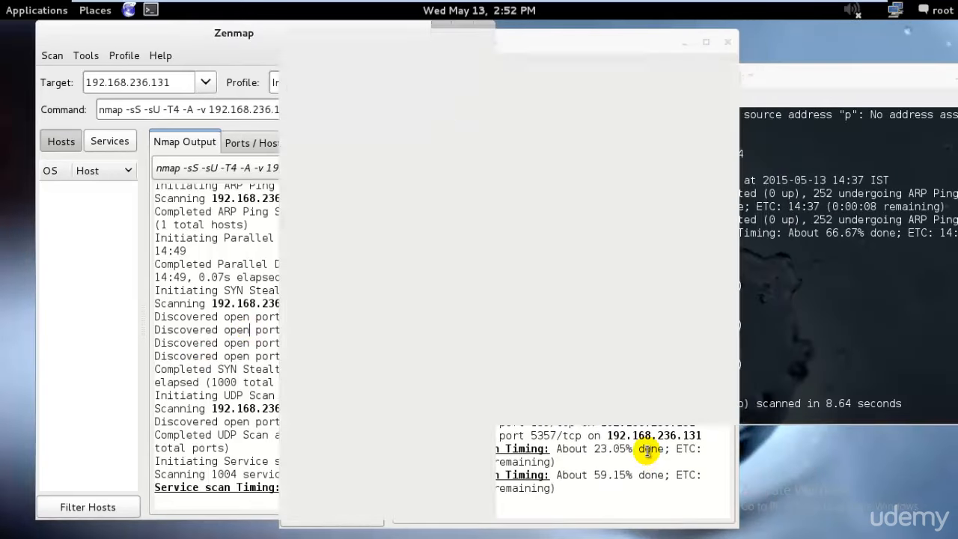
pyautogui.moveTo(188, 32); pyautogui.dragTo(171, 33)
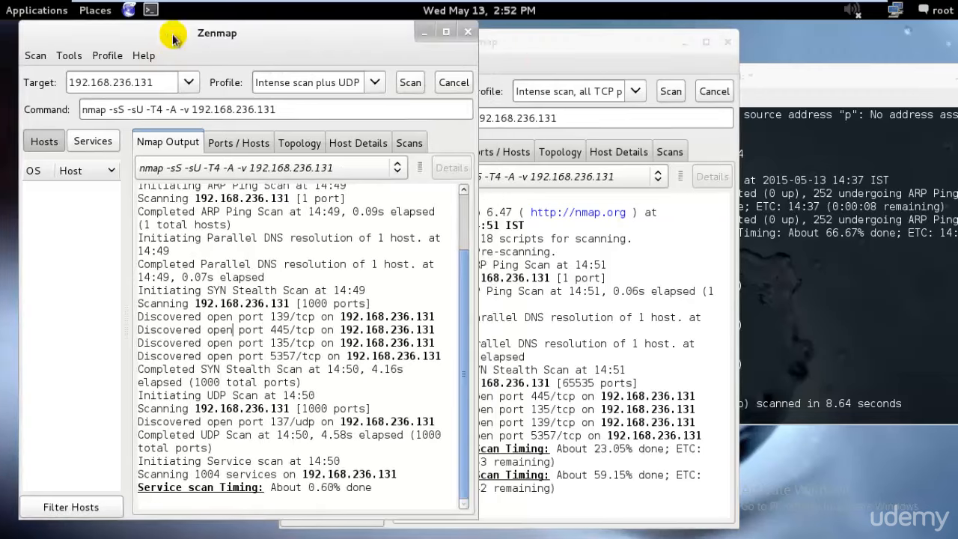
# Step: Place the all-TCP-ports Zenmap window beside the UDP scan window and review the scan profiles it offers
pyautogui.moveTo(547, 45); pyautogui.dragTo(611, 36)
pyautogui.click(700, 84)
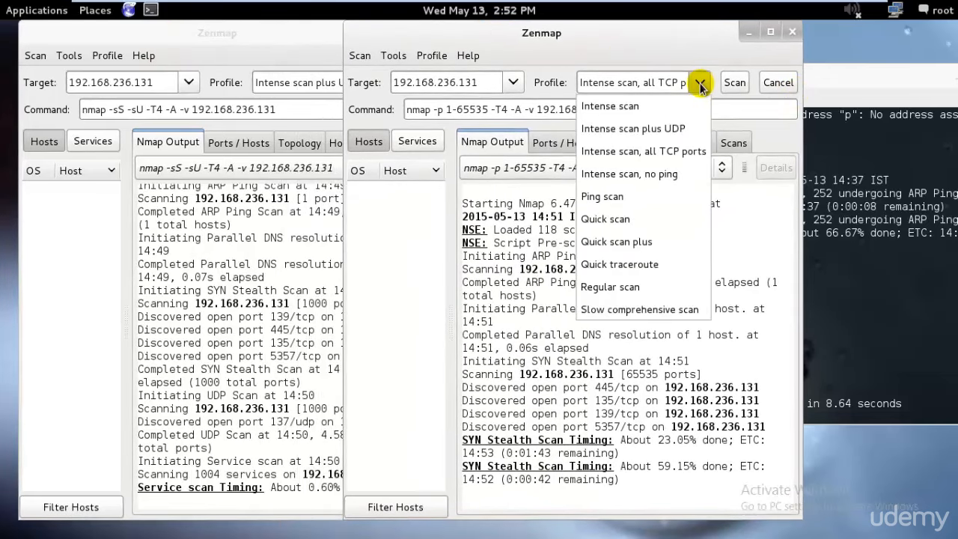
pyautogui.click(240, 319)
pyautogui.click(238, 329)
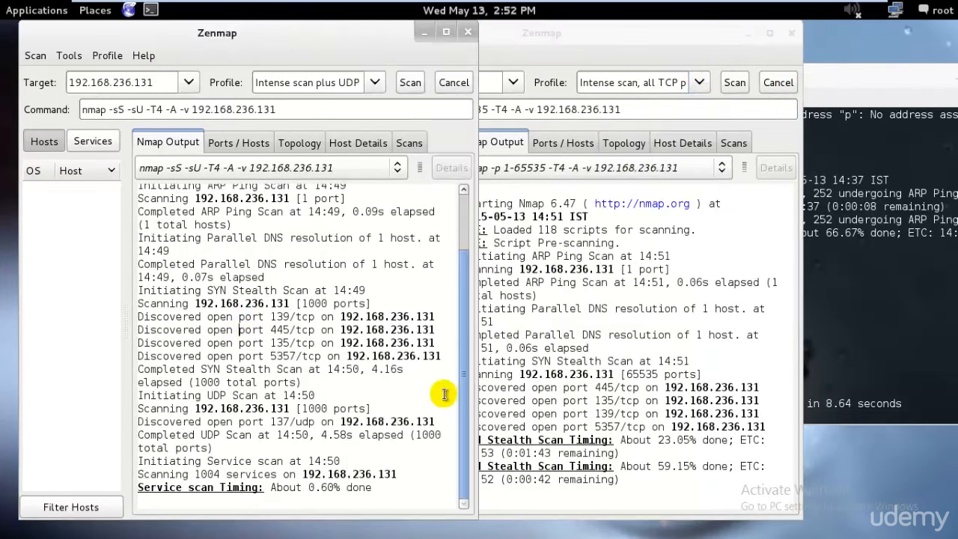
pyautogui.click(699, 86)
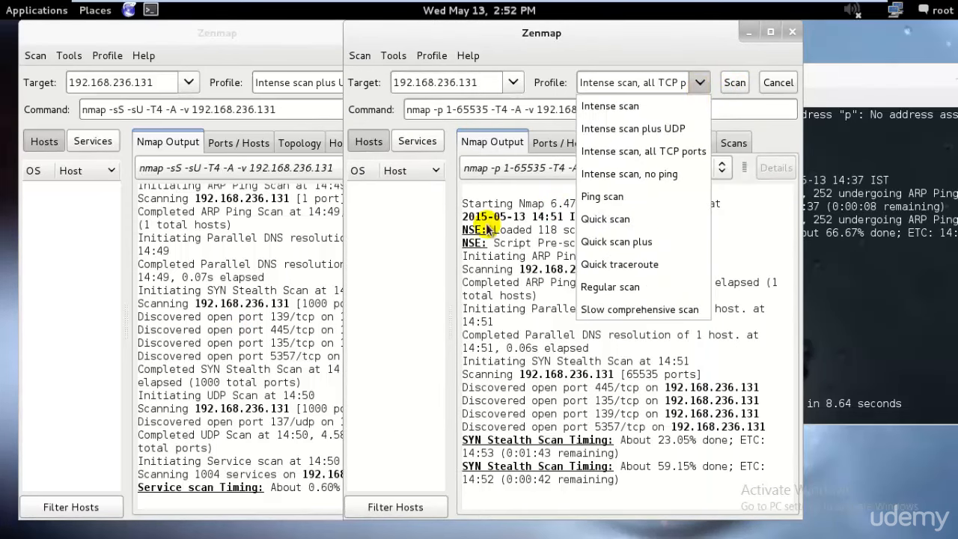
pyautogui.click(213, 335)
pyautogui.click(261, 215)
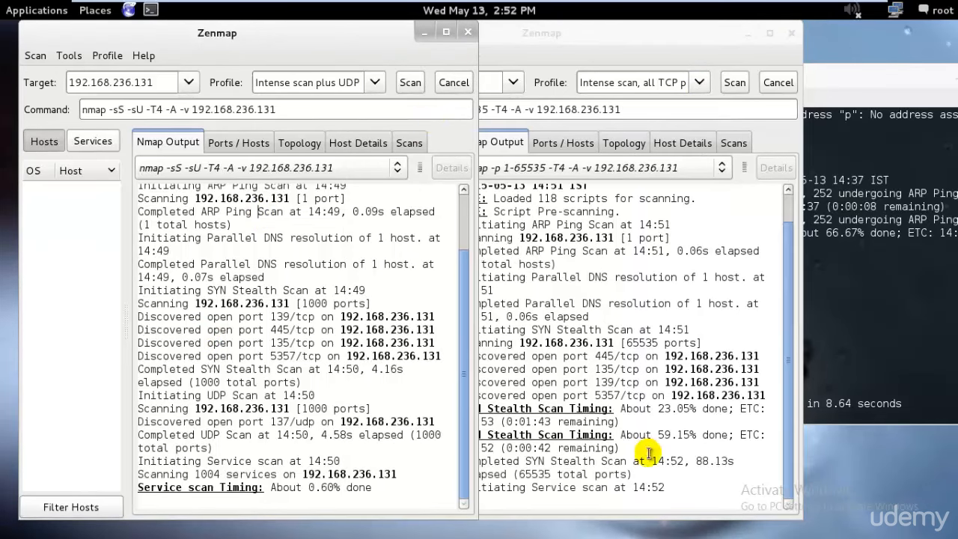
# Step: Compare the service scan progress of the all-TCP-ports scan with that of the UDP scan
pyautogui.click(756, 486)
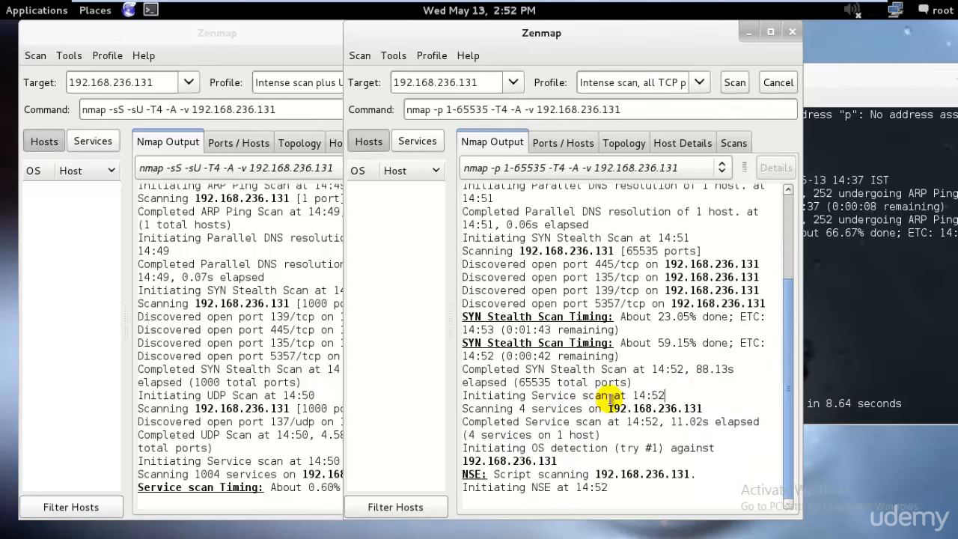
pyautogui.click(254, 431)
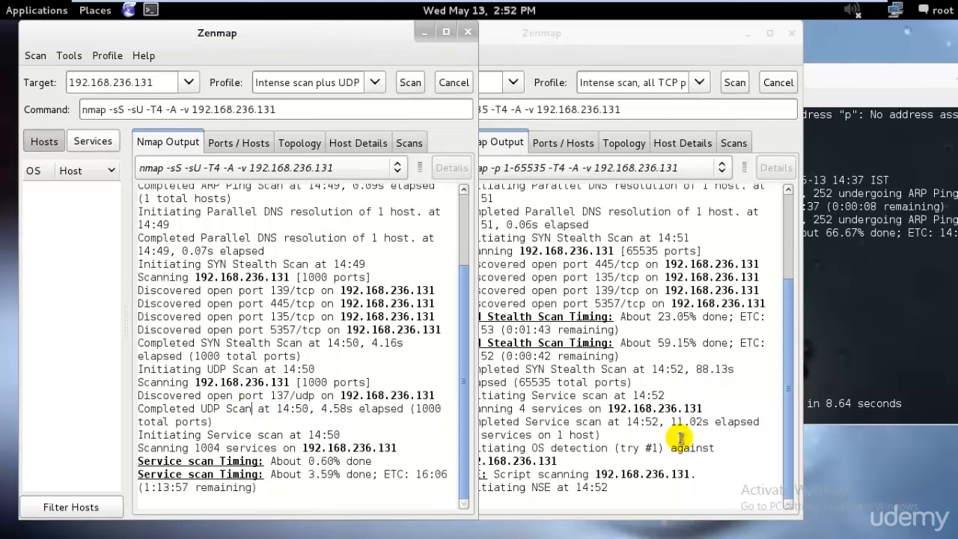
pyautogui.moveTo(316, 474); pyautogui.dragTo(333, 475)
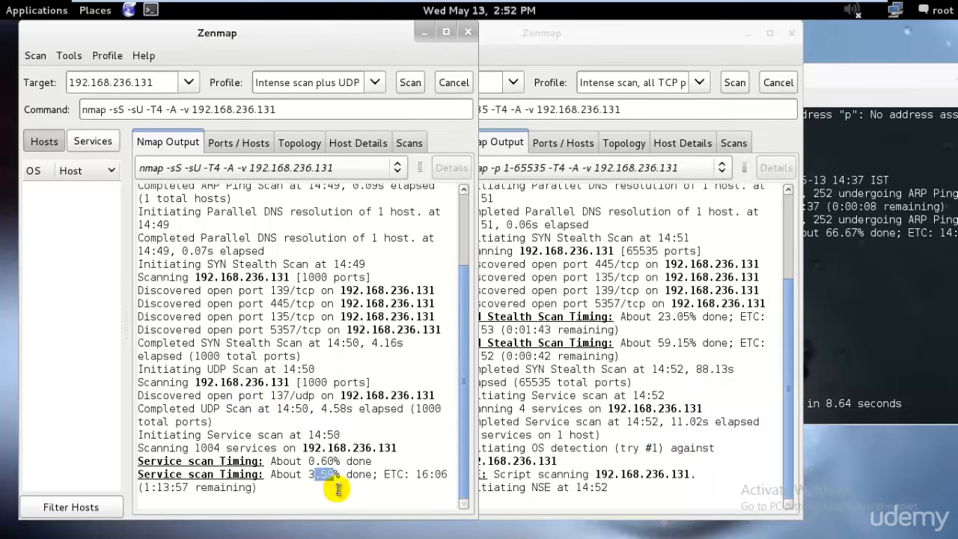
pyautogui.click(706, 454)
pyautogui.click(252, 394)
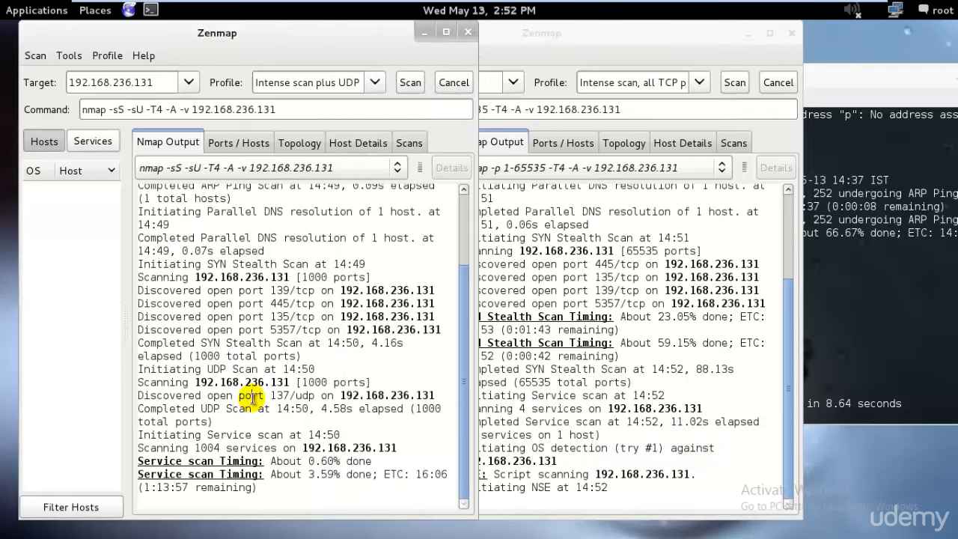
# Step: Cancel the UDP scan, run a Ping scan against 192.168.236.131 in its place and highlight the scan summary
pyautogui.click(452, 88)
pyautogui.click(376, 83)
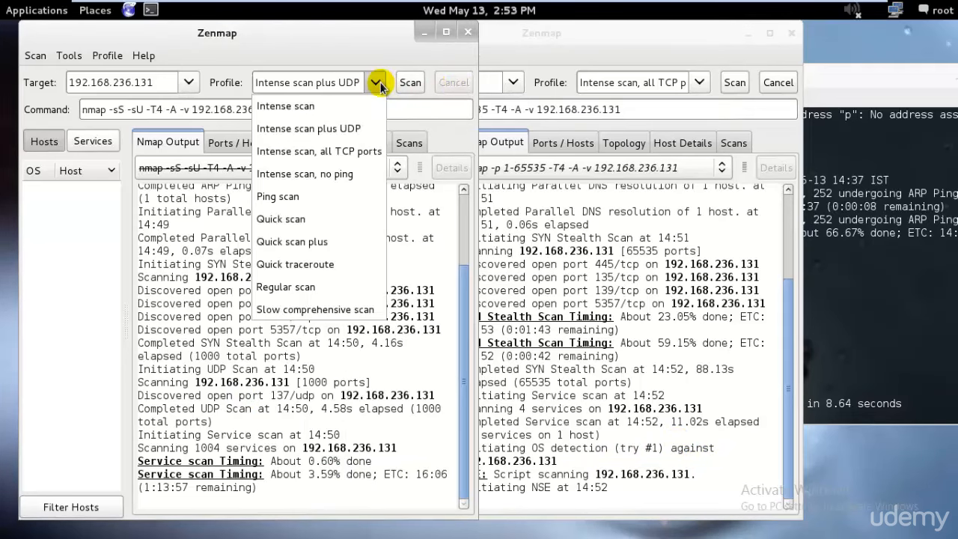
pyautogui.click(352, 196)
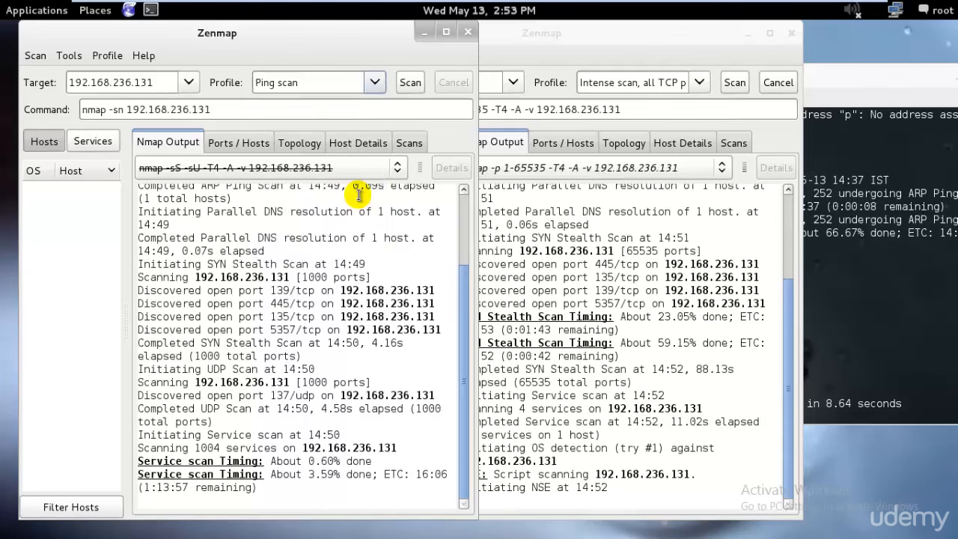
pyautogui.click(411, 80)
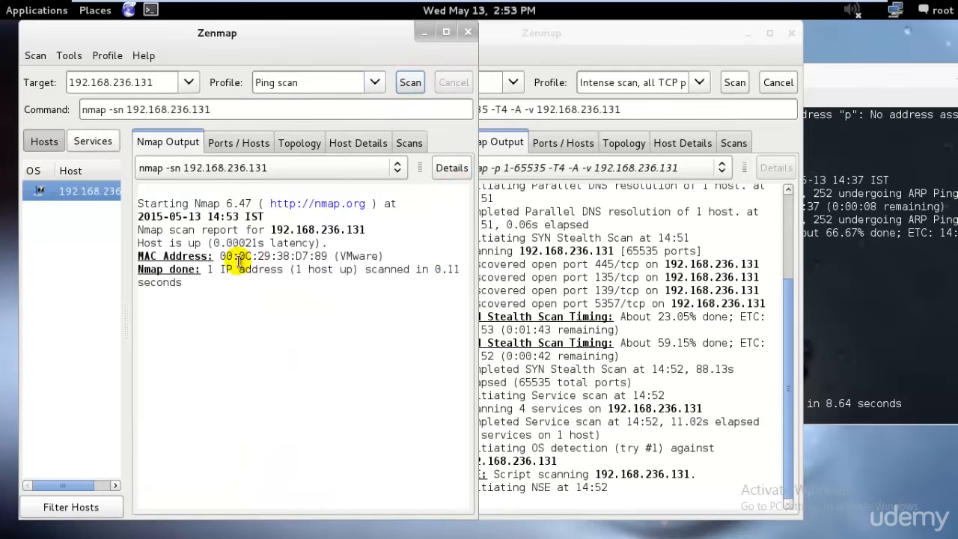
pyautogui.moveTo(208, 270); pyautogui.dragTo(390, 269)
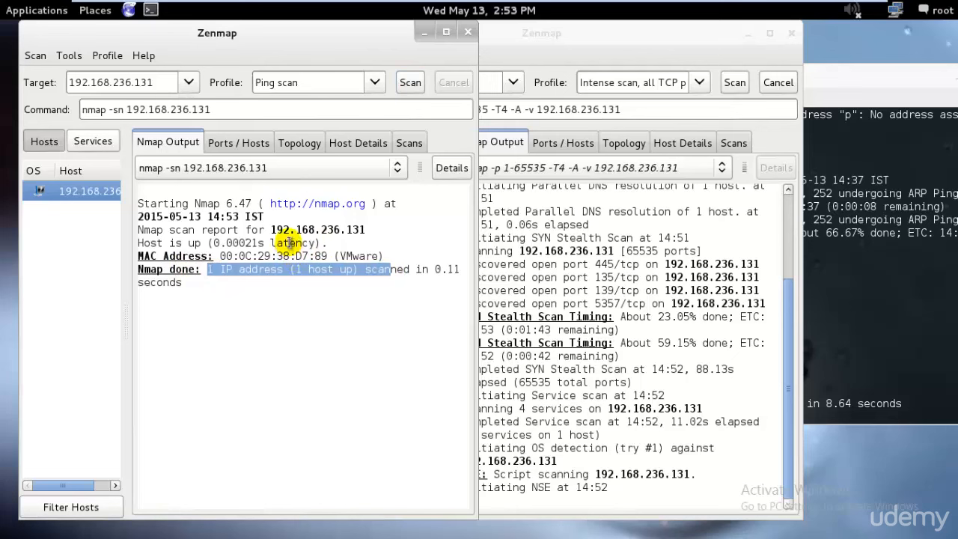
# Step: Using the terminal's ping sweep as reference, change the first Zenmap window's command to nmap -sP 192.168.236.2-254 and run it
pyautogui.click(926, 219)
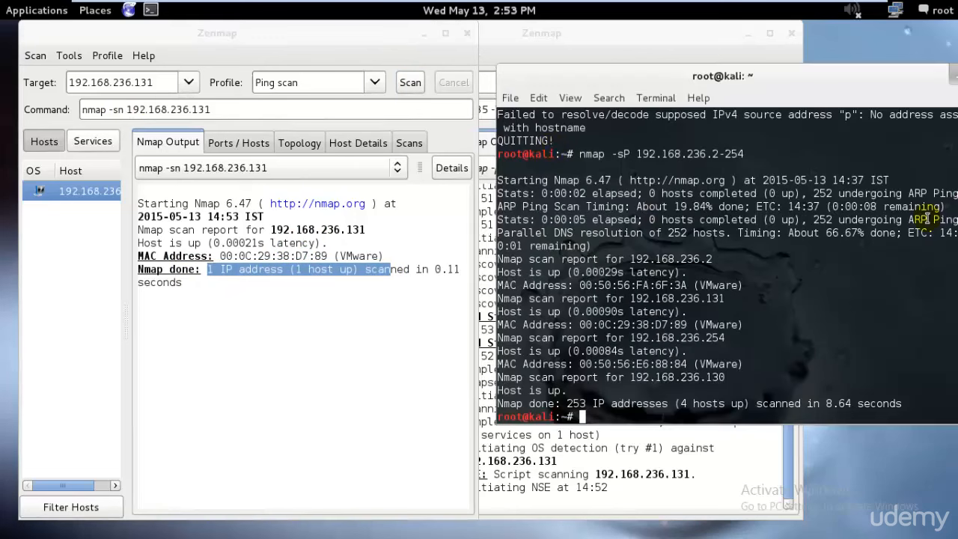
pyautogui.click(124, 109)
pyautogui.press('BackSpace')
pyautogui.write('P')
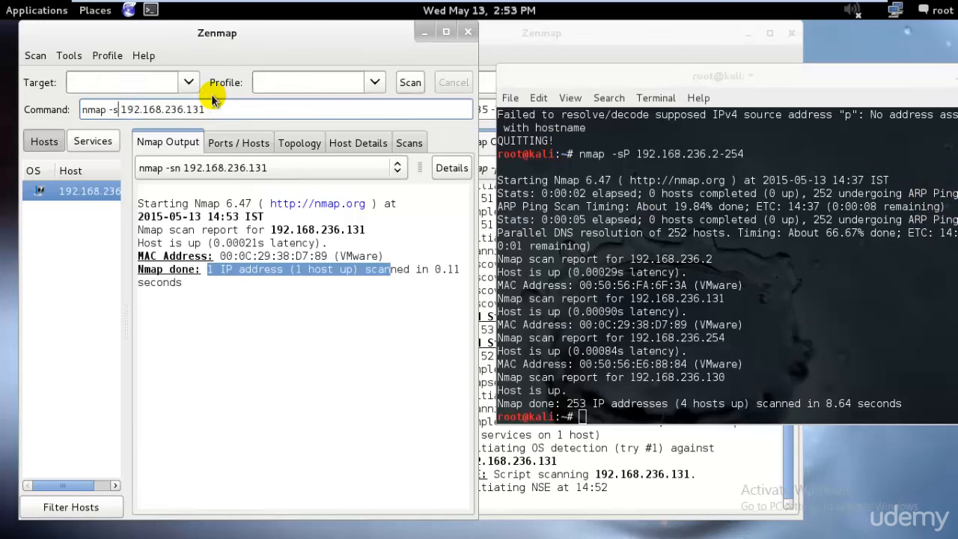
pyautogui.hotkey('ctrl', 'Right')
pyautogui.hotkey('ctrl', 'Right')
pyautogui.hotkey('ctrl', 'Right')
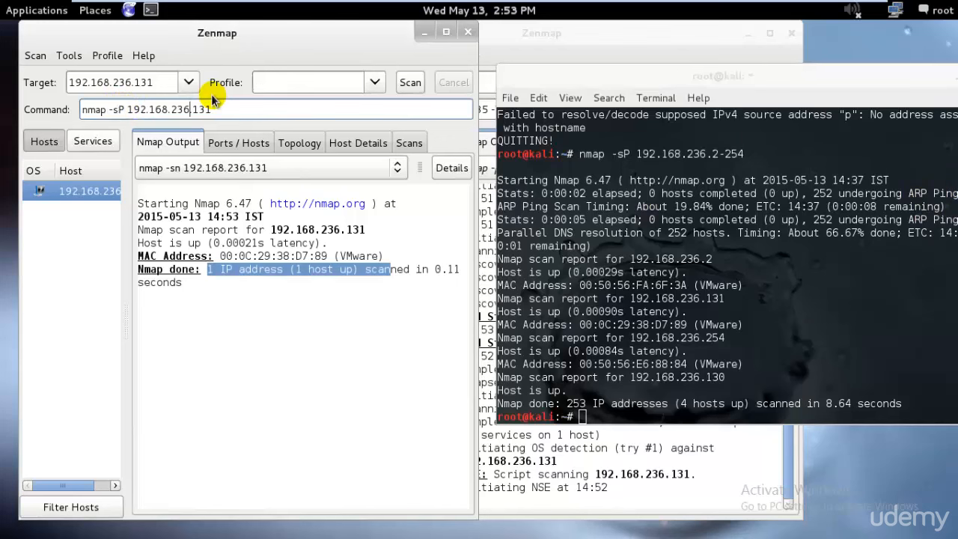
pyautogui.press('BackSpace')
pyautogui.press('BackSpace')
pyautogui.press('BackSpace')
pyautogui.write('2-254')
pyautogui.press('Return')
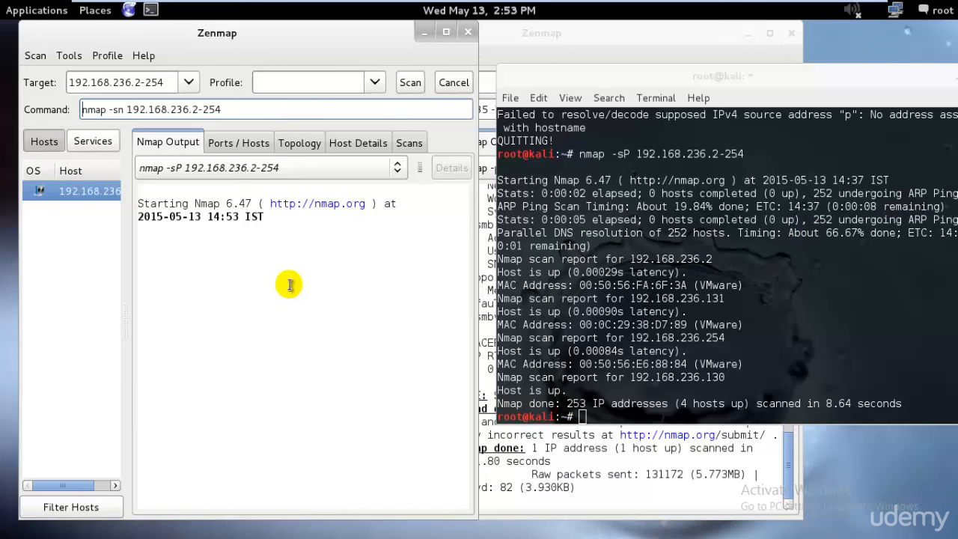
# Step: Compare the Zenmap ping sweep output with the terminal's results for the same address range
pyautogui.click(125, 109)
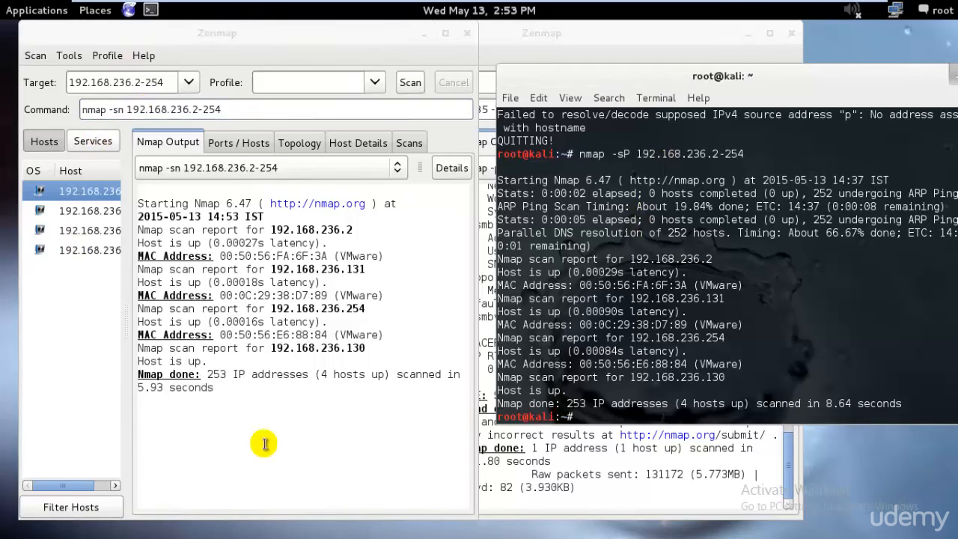
pyautogui.moveTo(285, 386); pyautogui.dragTo(102, 252)
pyautogui.click(344, 407)
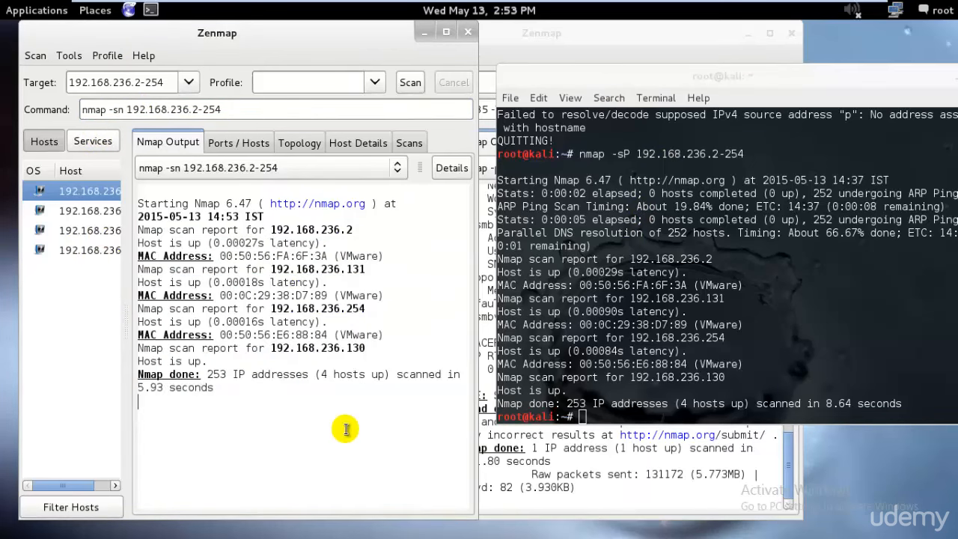
# Step: Examine the open ports and the OS scan warning in the all-TCP-ports scan output
pyautogui.click(613, 476)
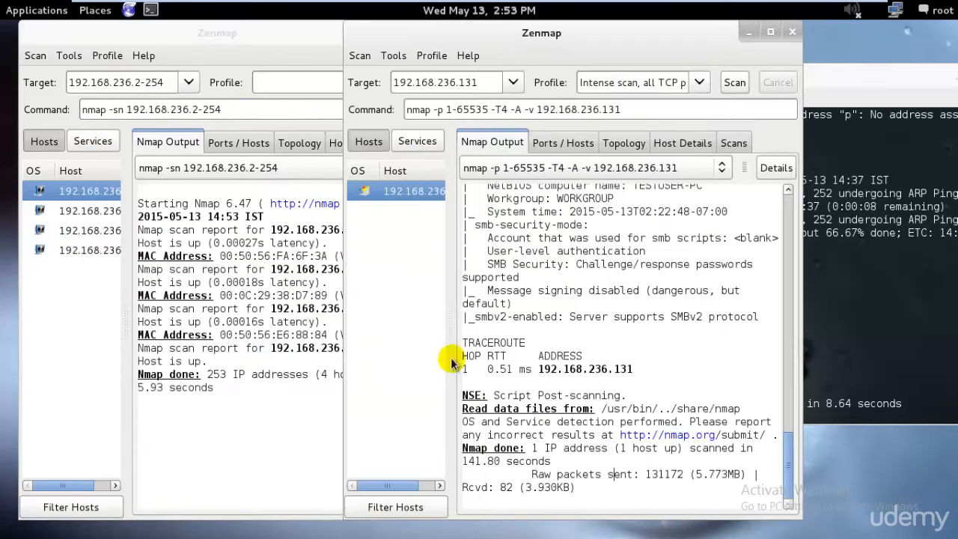
pyautogui.scroll(3, 708, 378)
pyautogui.scroll(6, 708, 378)
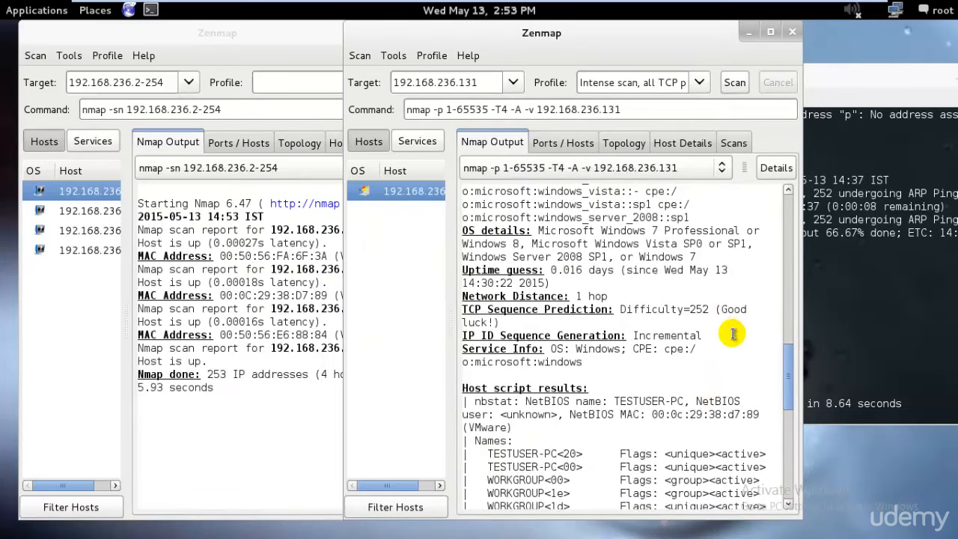
pyautogui.scroll(3, 737, 333)
pyautogui.scroll(4, 633, 321)
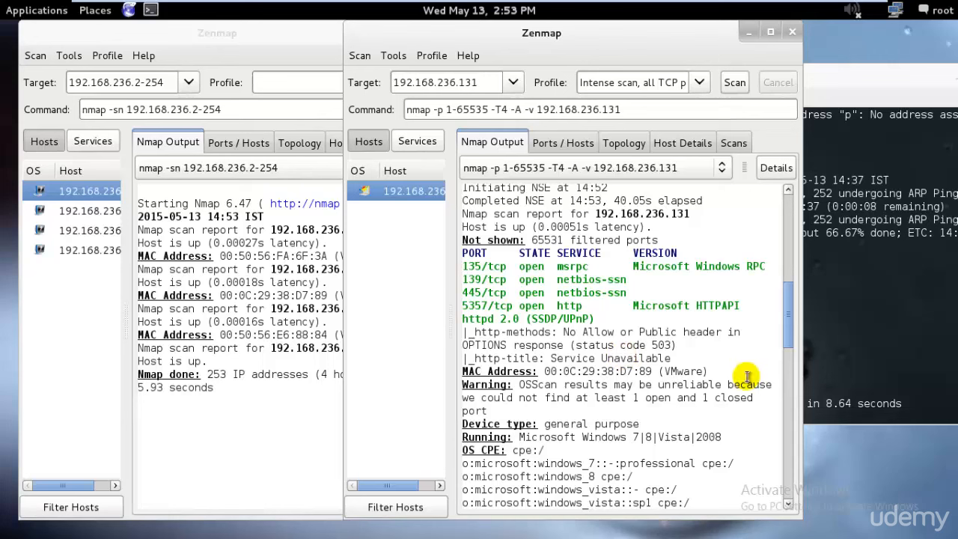
pyautogui.moveTo(517, 385); pyautogui.dragTo(754, 397)
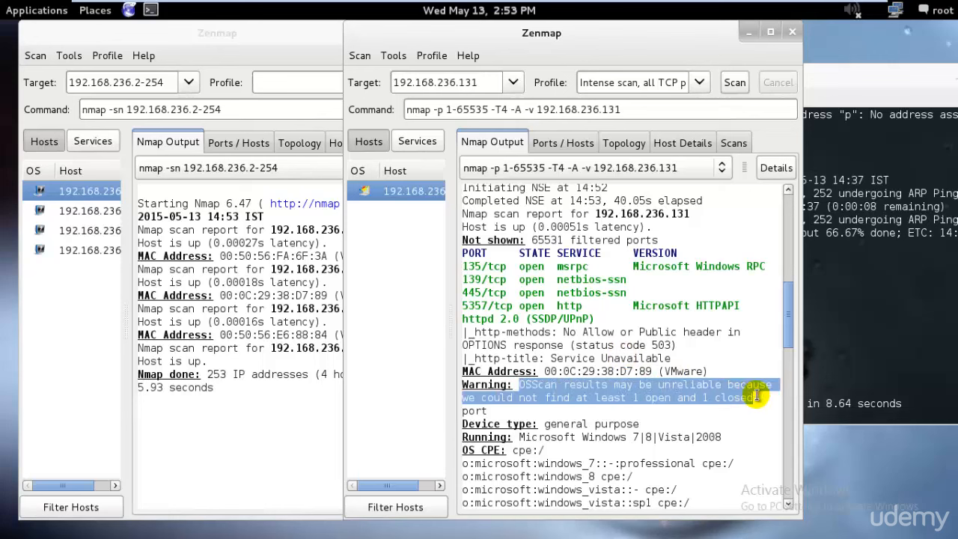
pyautogui.click(568, 397)
# Step: Examine the OS CPE entries, OS details and sequence generation information in the all-TCP-ports scan output
pyautogui.scroll(-1, 748, 382)
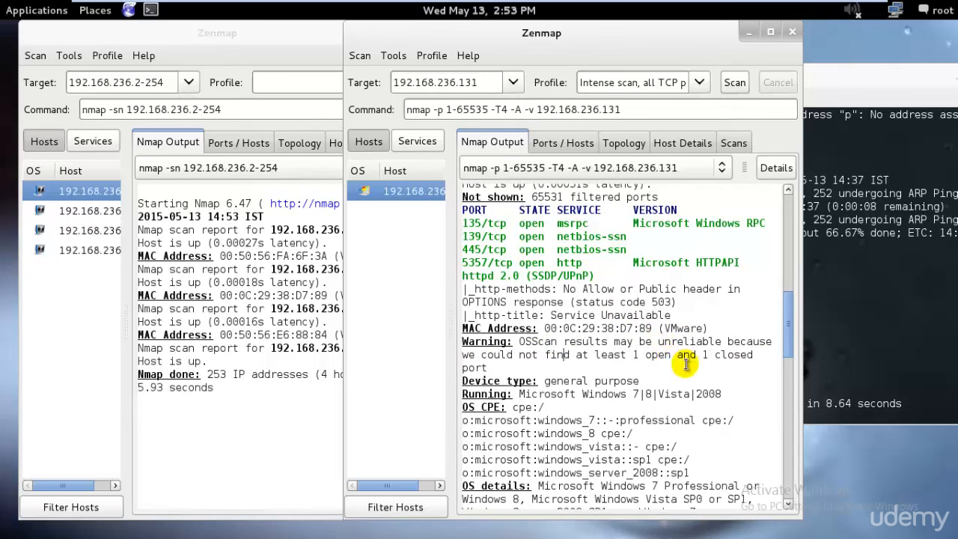
pyautogui.scroll(-3, 669, 360)
pyautogui.moveTo(724, 352); pyautogui.dragTo(399, 295)
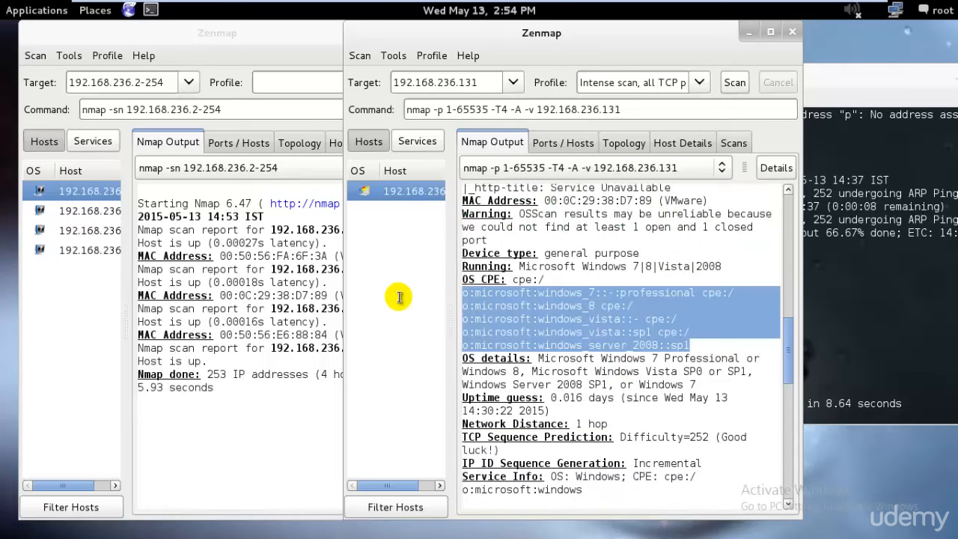
pyautogui.scroll(-1, 572, 322)
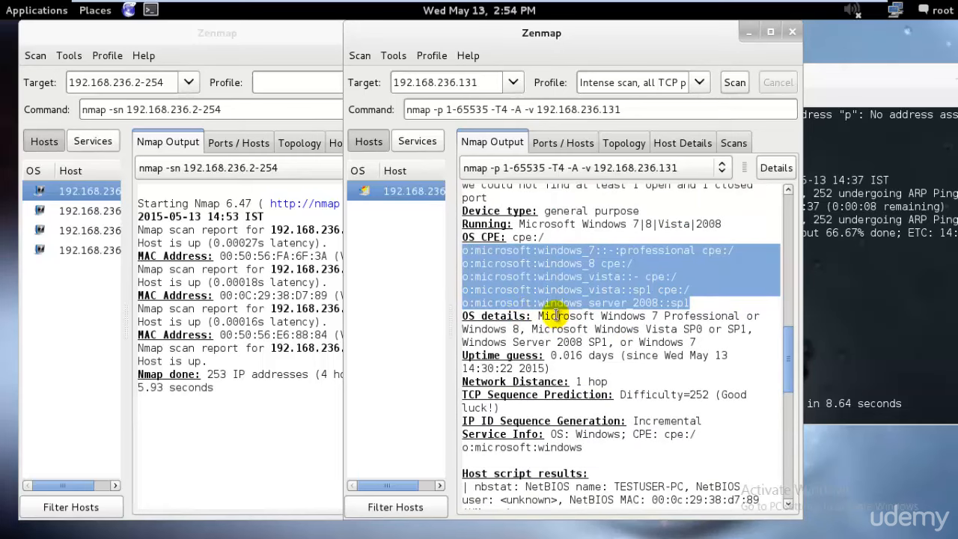
pyautogui.moveTo(537, 316); pyautogui.dragTo(727, 340)
pyautogui.scroll(-1, 727, 343)
pyautogui.scroll(-1, 723, 342)
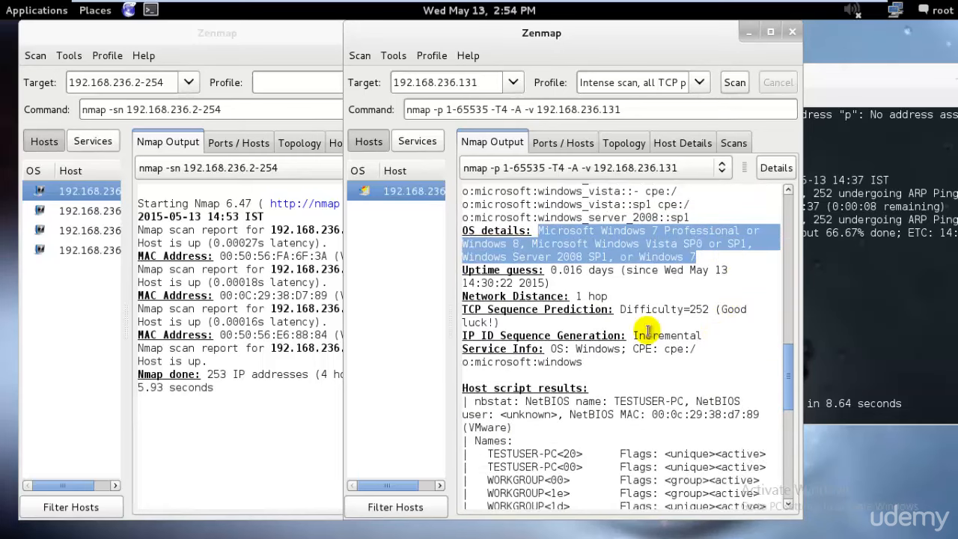
pyautogui.scroll(-1, 738, 329)
pyautogui.moveTo(628, 293); pyautogui.dragTo(711, 294)
pyautogui.click(715, 334)
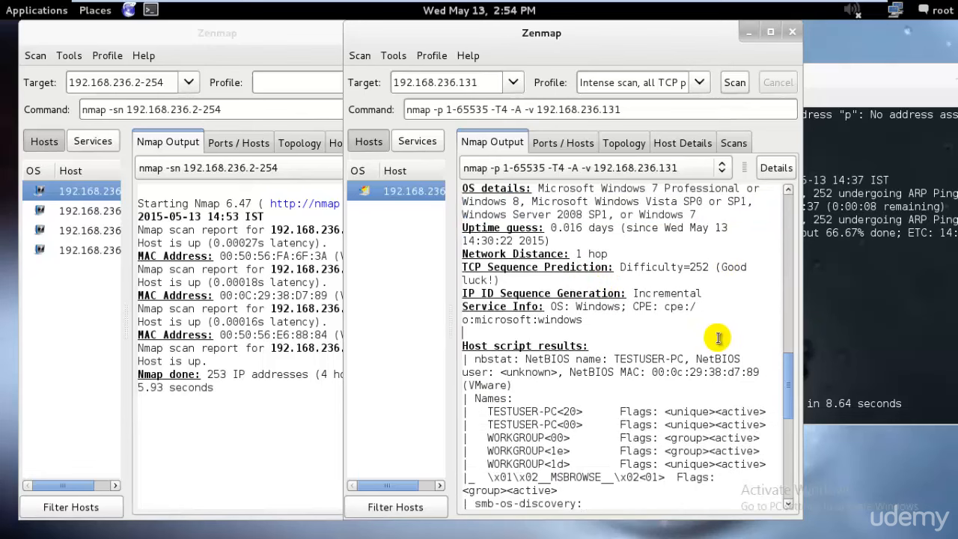
pyautogui.scroll(-2, 669, 334)
pyautogui.scroll(4, 656, 329)
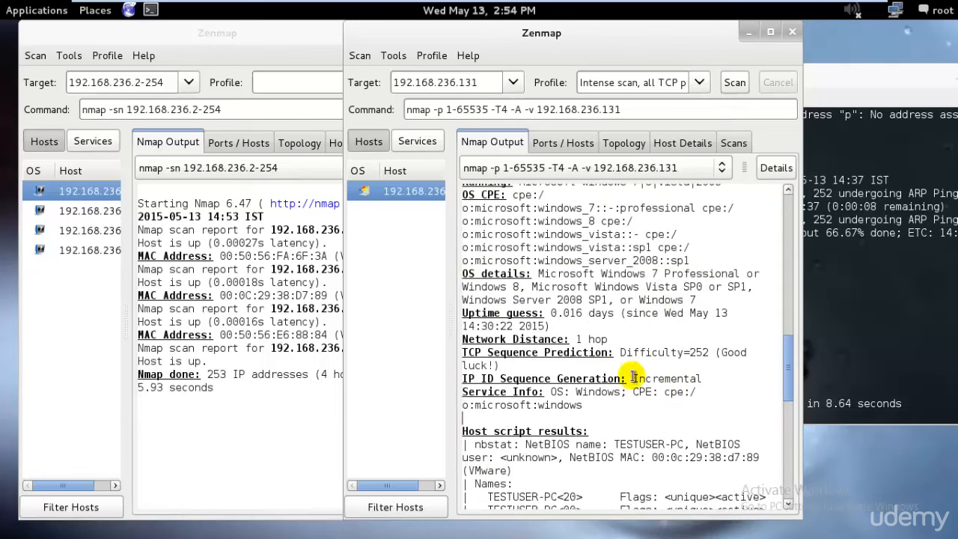
# Step: Revisit the two ping sweep outputs, then examine the NetBIOS names and SMB discovery entries in the all-TCP-ports host script results
pyautogui.click(864, 315)
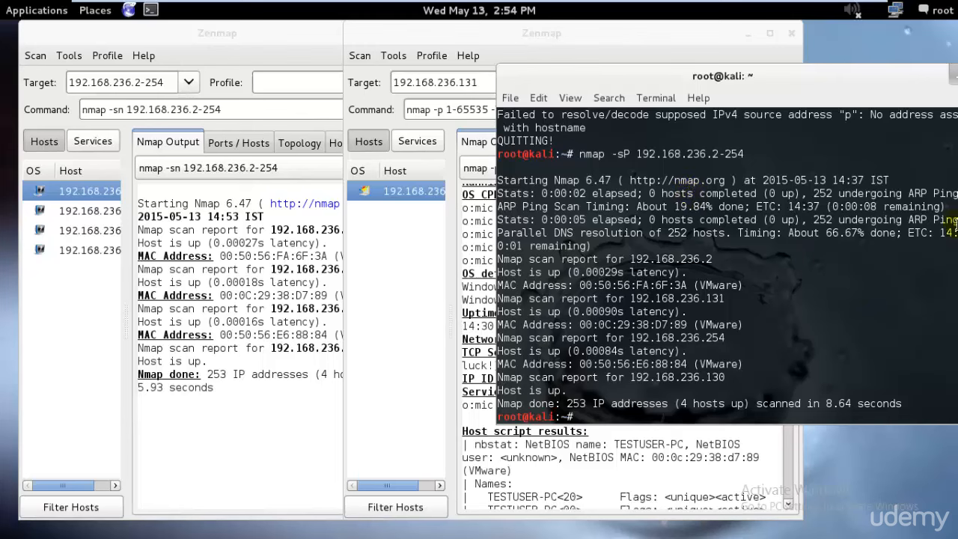
pyautogui.click(274, 399)
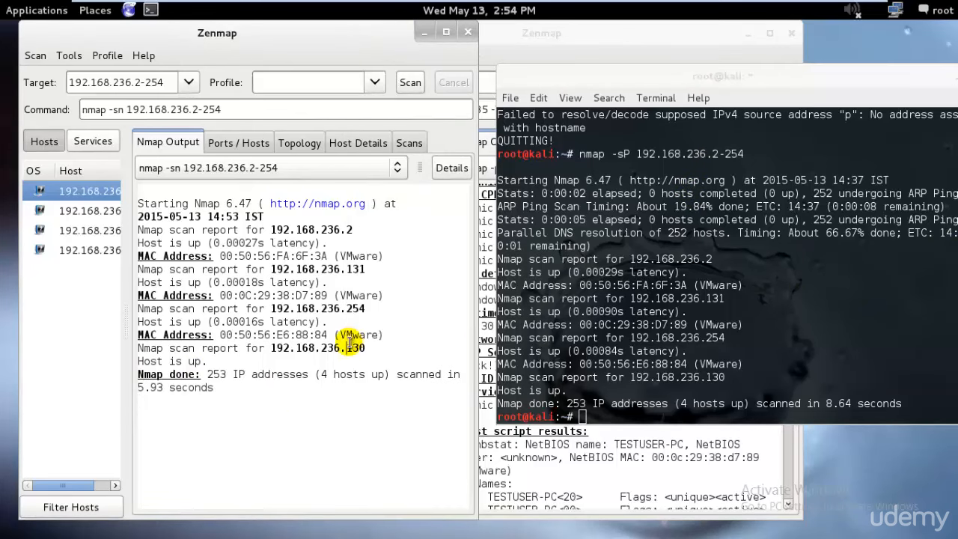
pyautogui.click(673, 459)
pyautogui.scroll(-3, 666, 419)
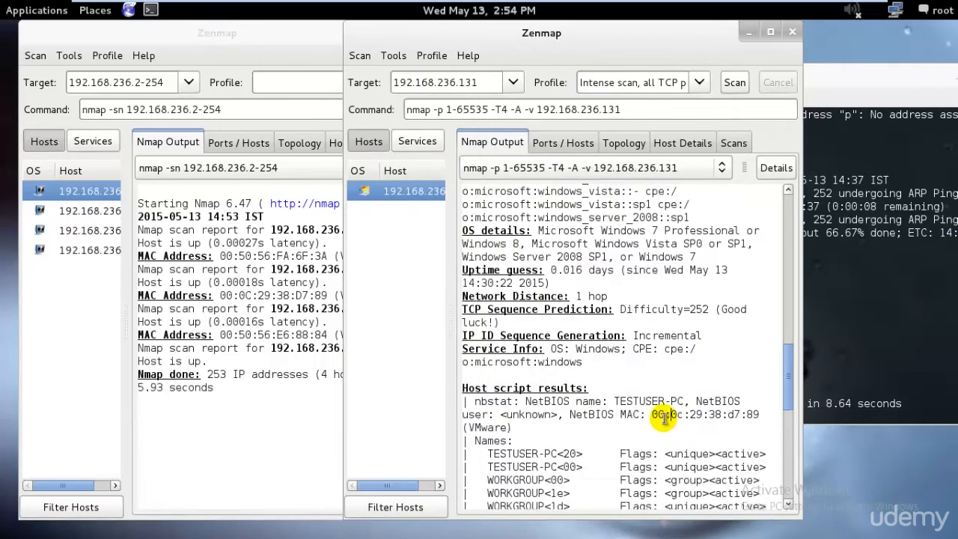
pyautogui.scroll(-2, 664, 416)
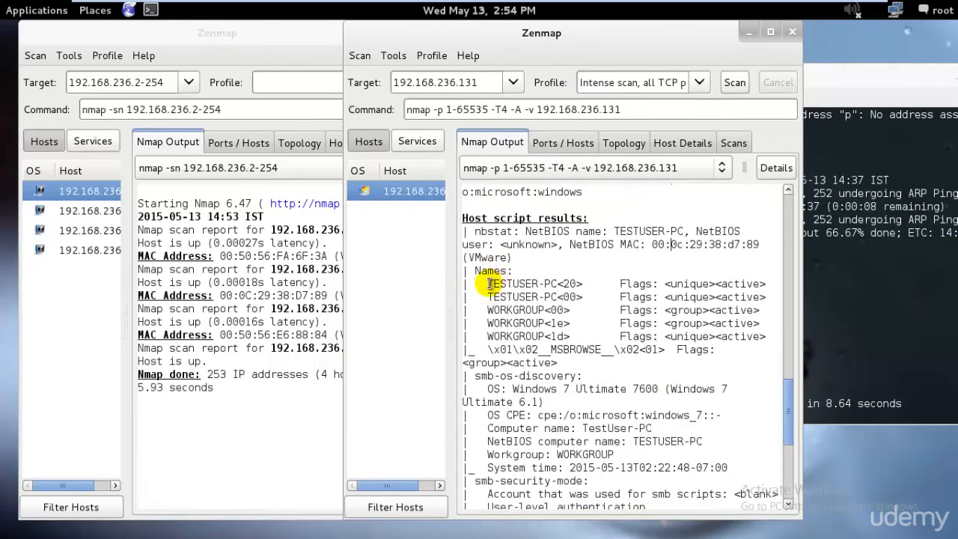
pyautogui.moveTo(487, 284); pyautogui.dragTo(762, 335)
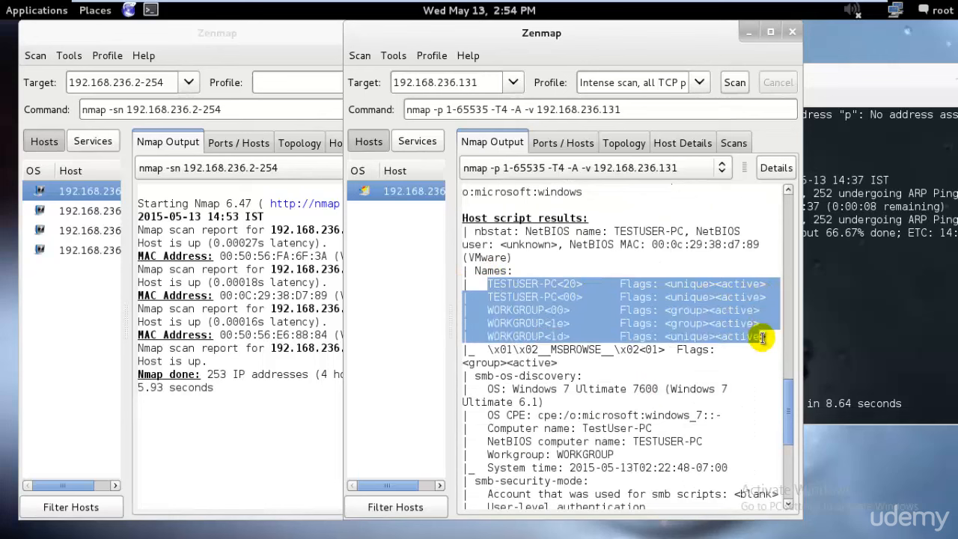
pyautogui.scroll(-1, 562, 372)
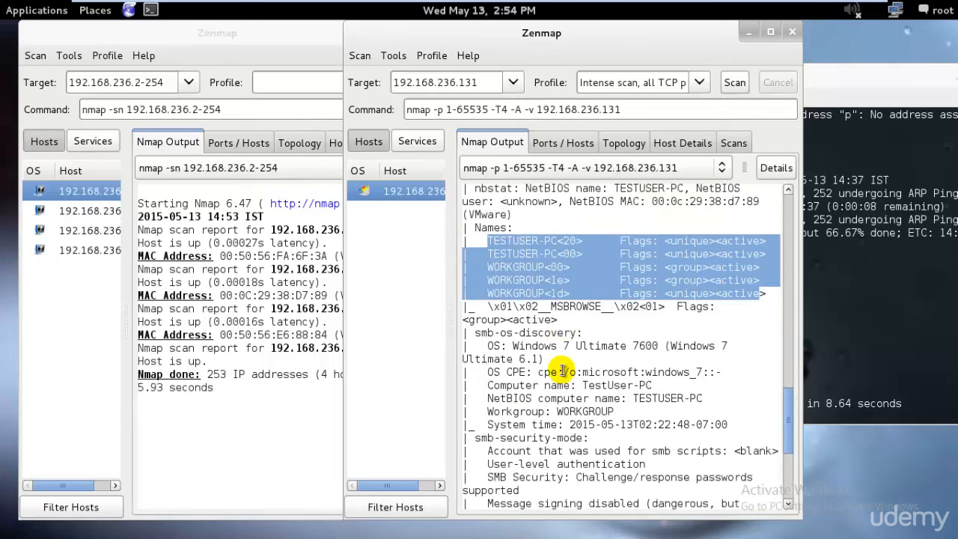
pyautogui.scroll(-2, 561, 372)
pyautogui.moveTo(487, 300); pyautogui.dragTo(652, 300)
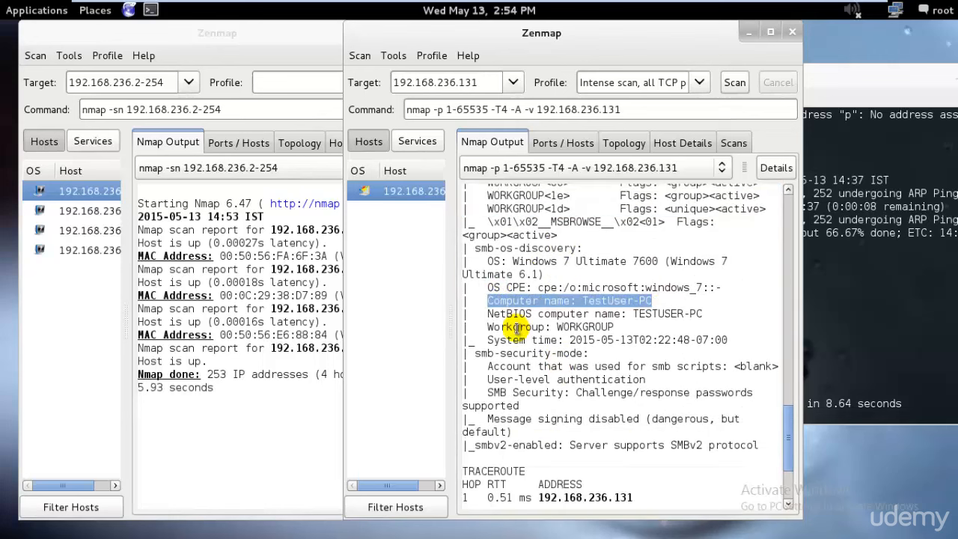
# Step: Examine the SMB security mode, traceroute and closing summary sections of the all-TCP-ports scan output
pyautogui.scroll(-1, 516, 352)
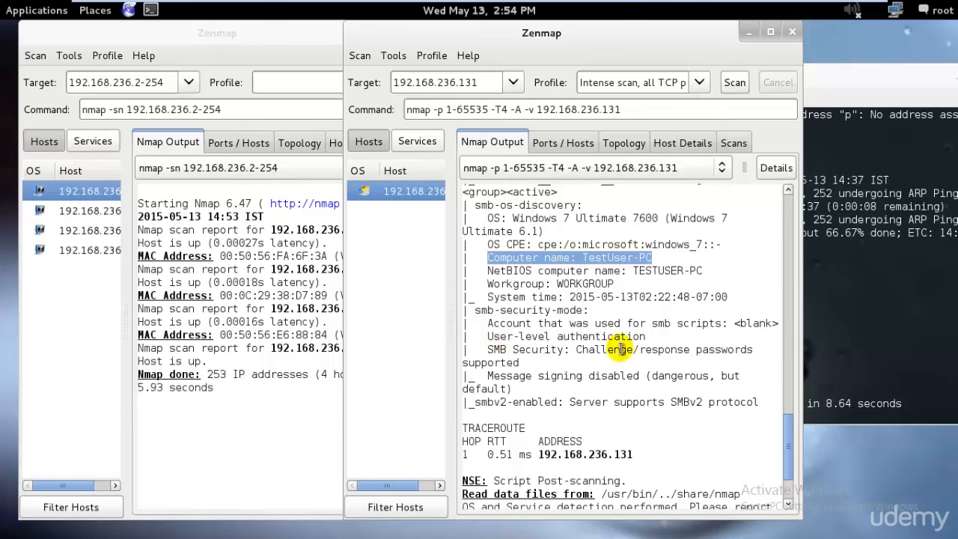
pyautogui.scroll(-2, 673, 394)
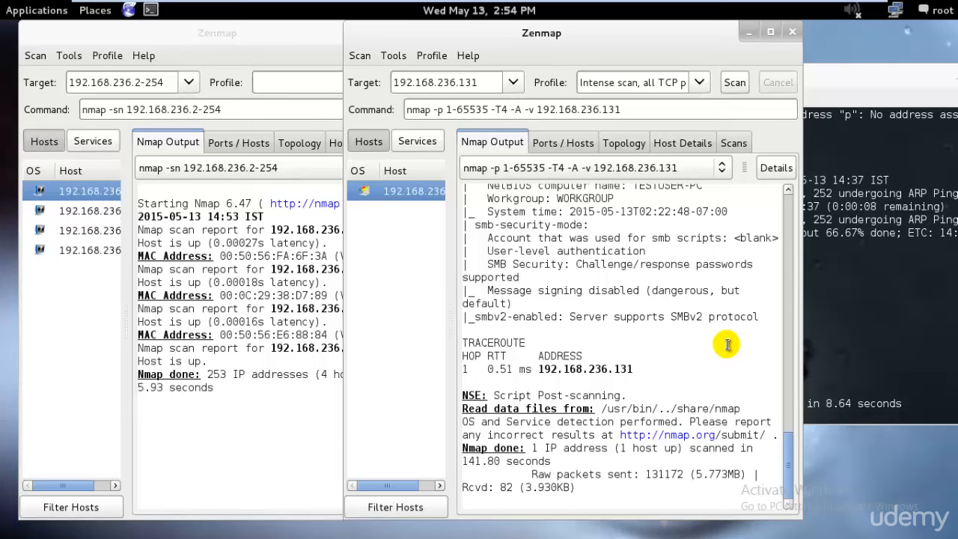
pyautogui.click(699, 82)
pyautogui.click(237, 317)
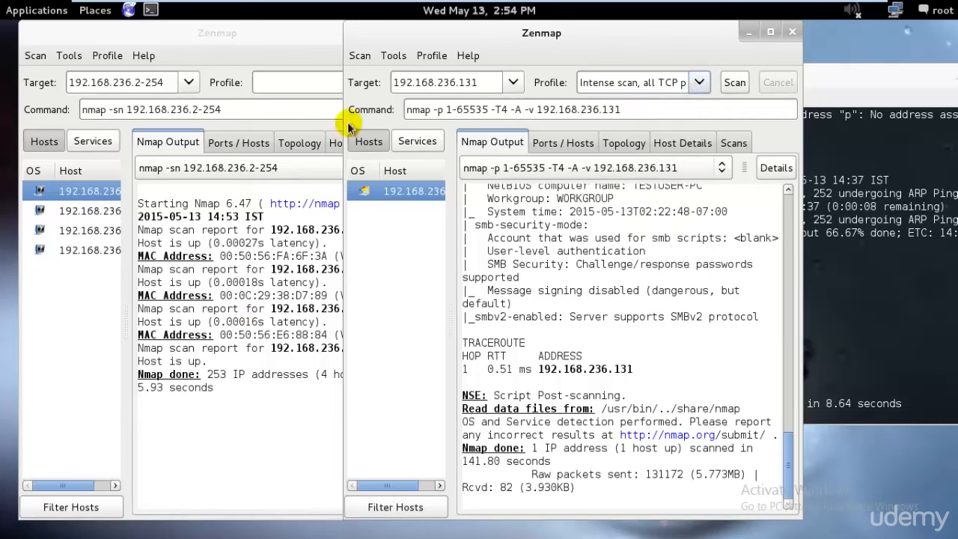
# Step: Run a Quick traceroute scan against the range 192.168.236.2-254
pyautogui.click(286, 213)
pyautogui.click(374, 82)
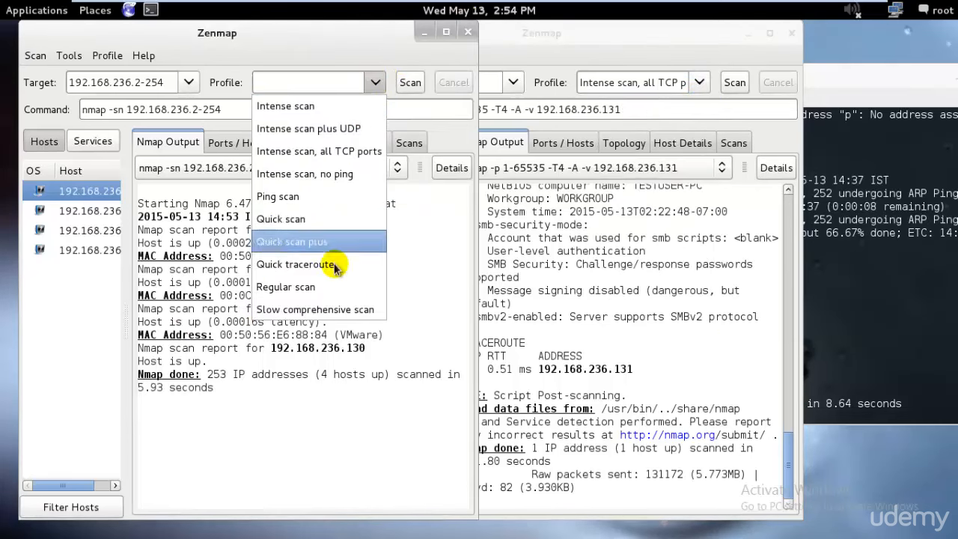
pyautogui.click(336, 206)
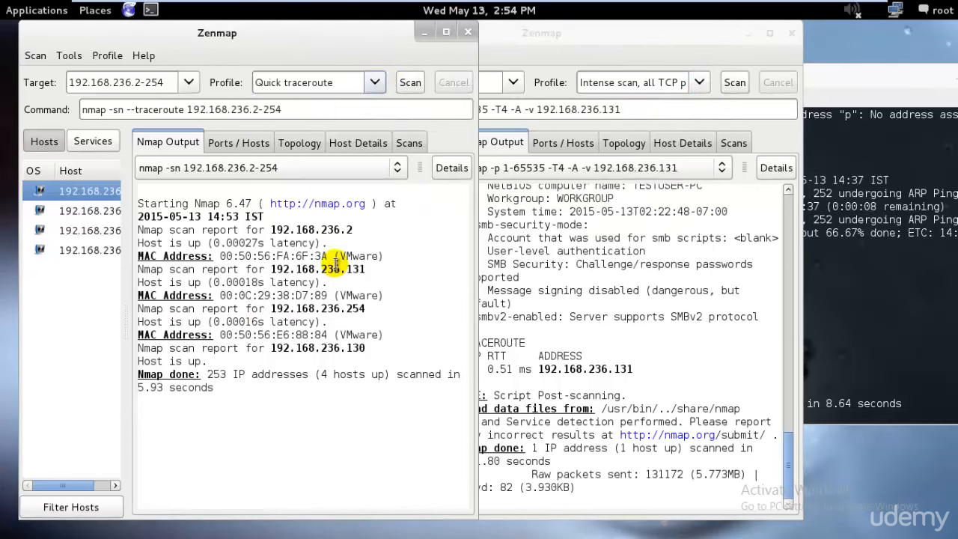
pyautogui.click(411, 83)
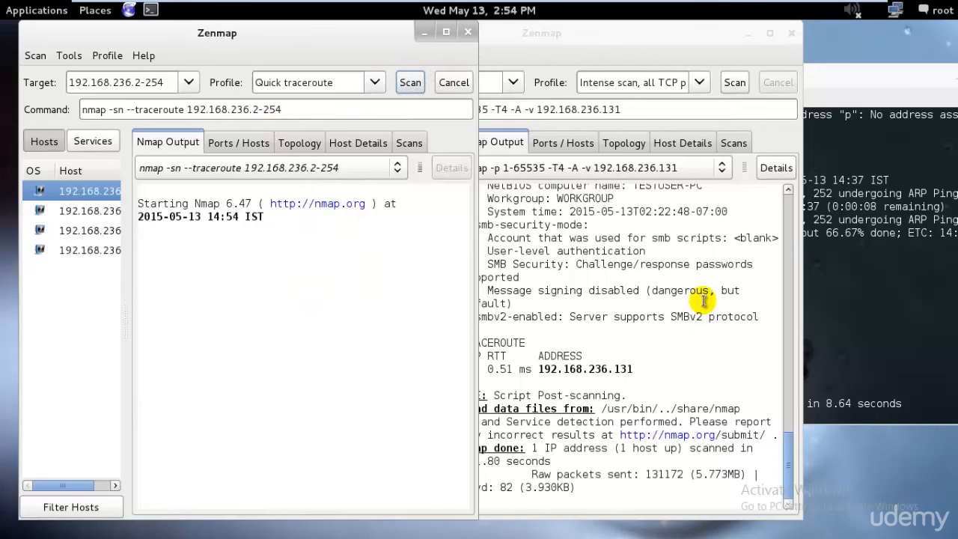
# Step: Examine each host's latency and traceroute entries in the Quick traceroute output alongside the terminal's ping sweep results
pyautogui.click(699, 83)
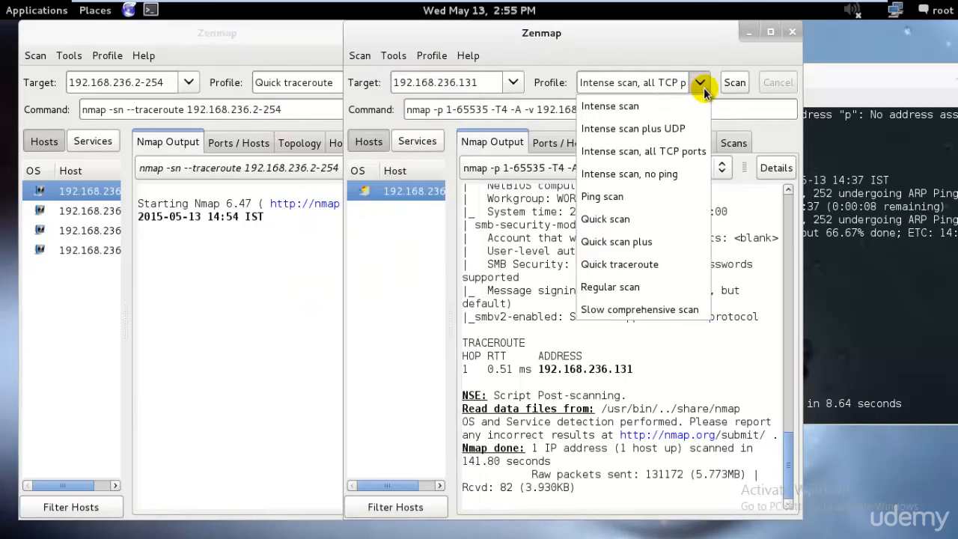
pyautogui.click(316, 367)
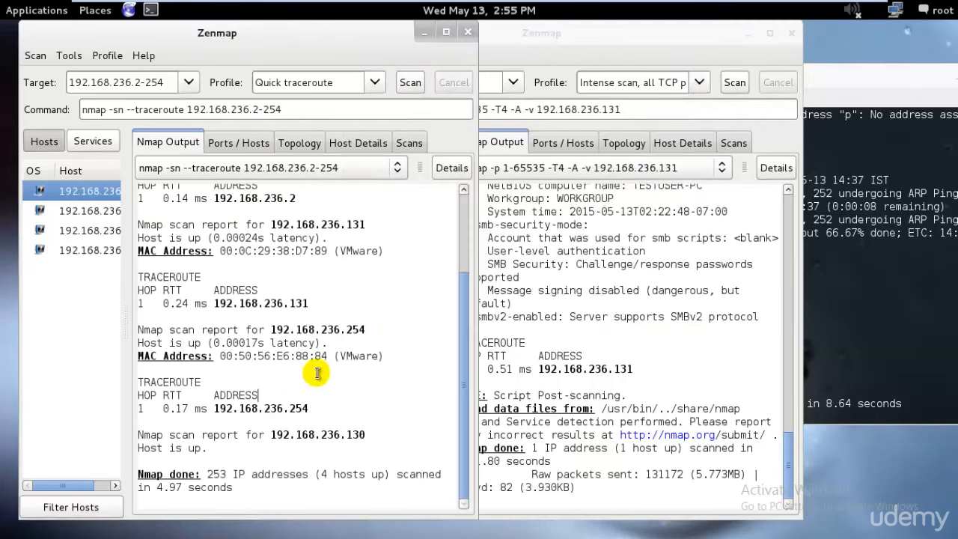
pyautogui.scroll(3, 385, 361)
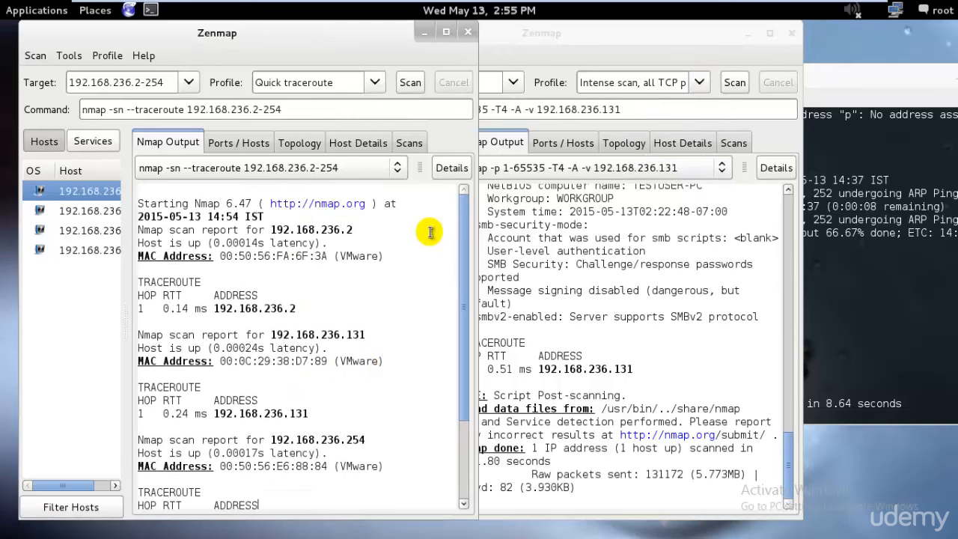
pyautogui.click(851, 273)
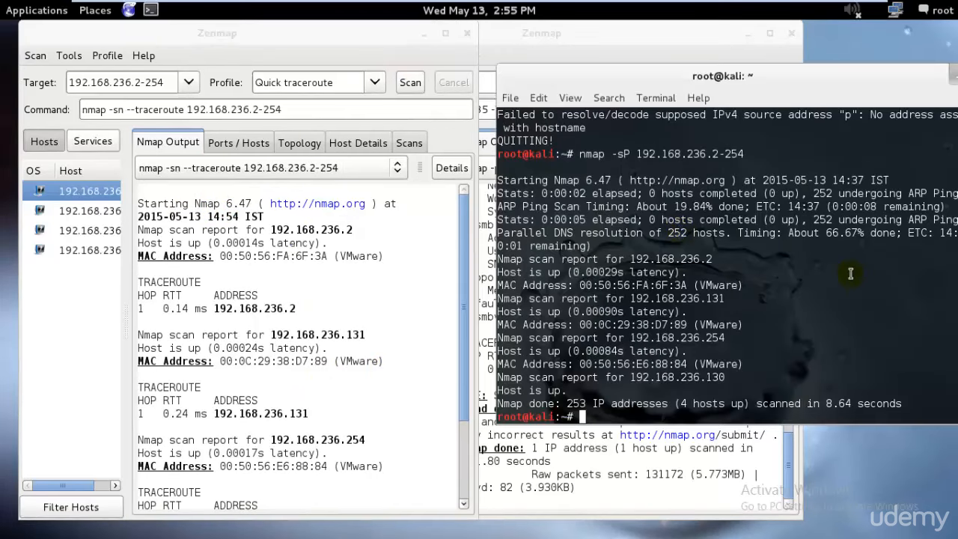
pyautogui.click(272, 318)
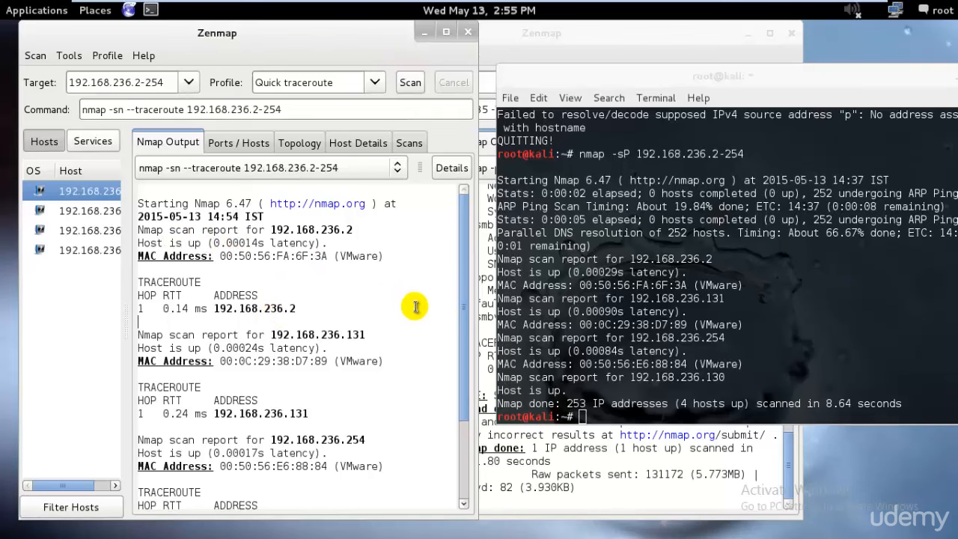
pyautogui.scroll(-3, 415, 329)
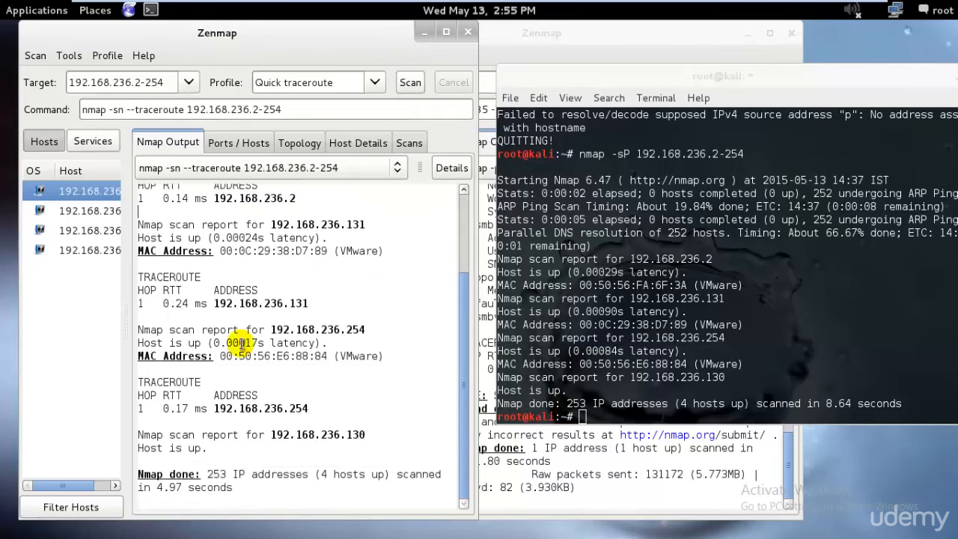
pyautogui.moveTo(245, 343); pyautogui.dragTo(289, 342)
pyautogui.scroll(3, 370, 345)
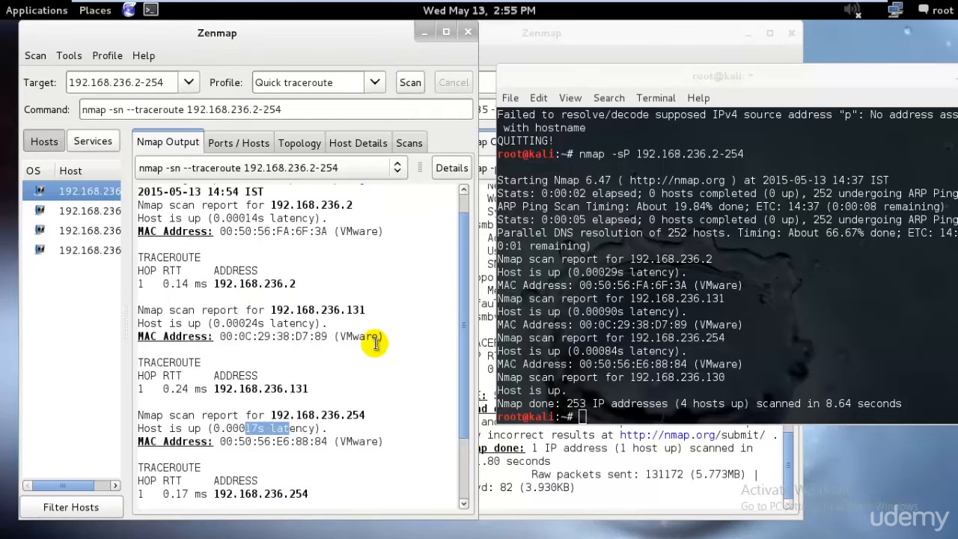
# Step: Run a Regular scan against the range 192.168.236.2-254
pyautogui.click(376, 83)
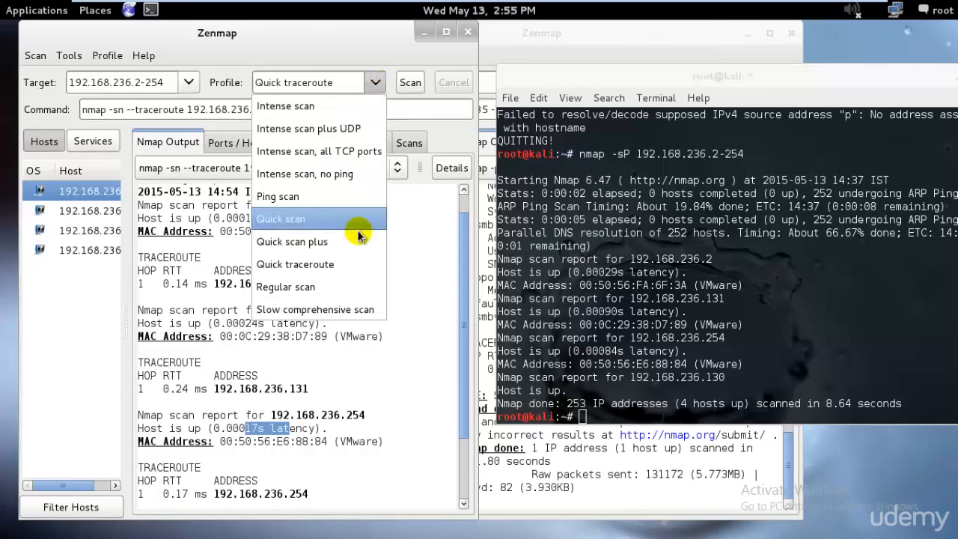
pyautogui.click(352, 286)
pyautogui.click(410, 82)
# Step: Start a Slow comprehensive scan of 192.168.236.131 in the second Zenmap window and close that window
pyautogui.click(616, 53)
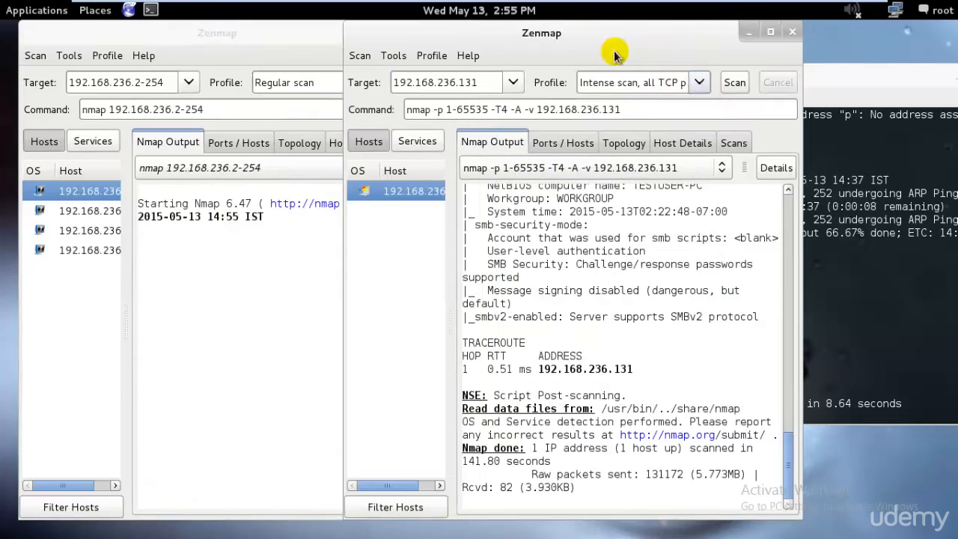
pyautogui.click(699, 82)
pyautogui.click(634, 309)
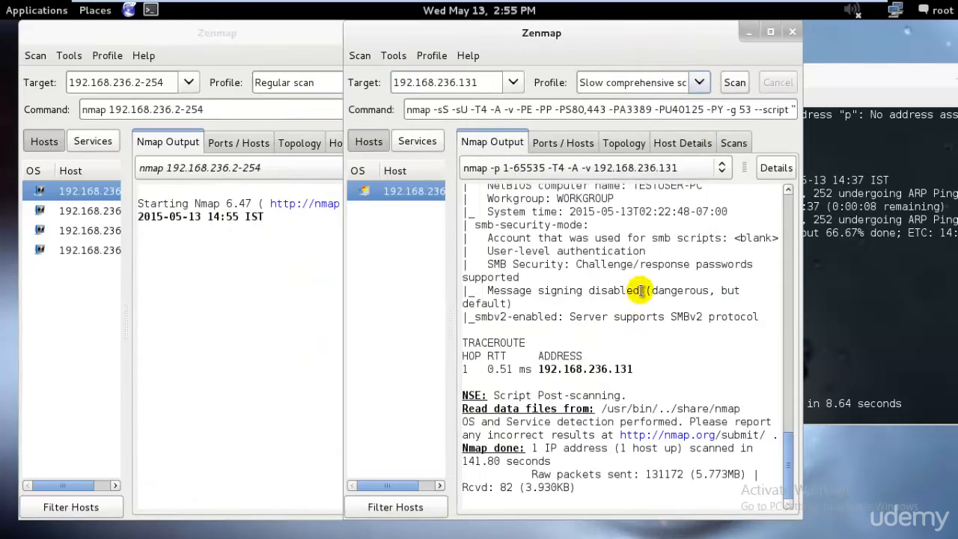
pyautogui.click(733, 82)
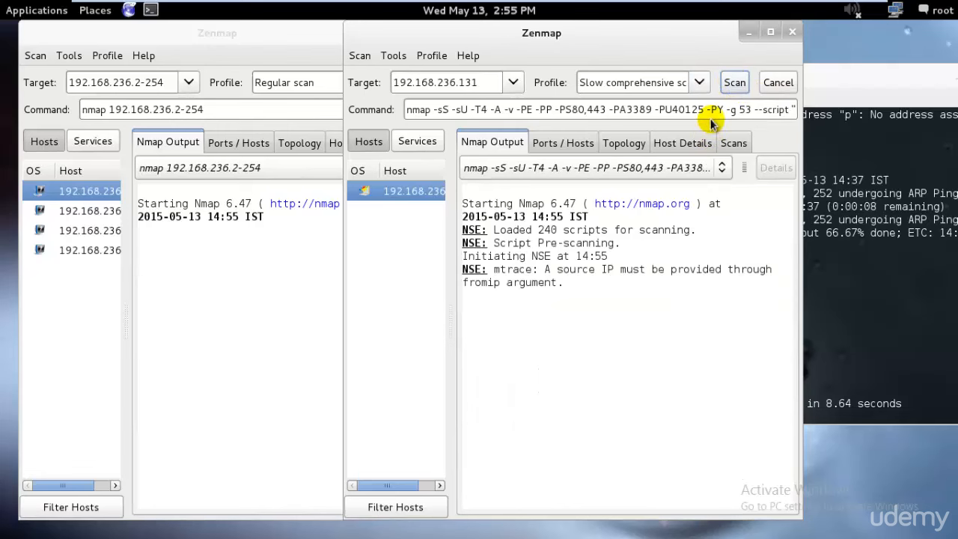
pyautogui.click(791, 31)
# Step: Compare the closed, filtered and open ports of hosts 192.168.236.2 and 192.168.236.131 in the Regular scan output
pyautogui.click(464, 317)
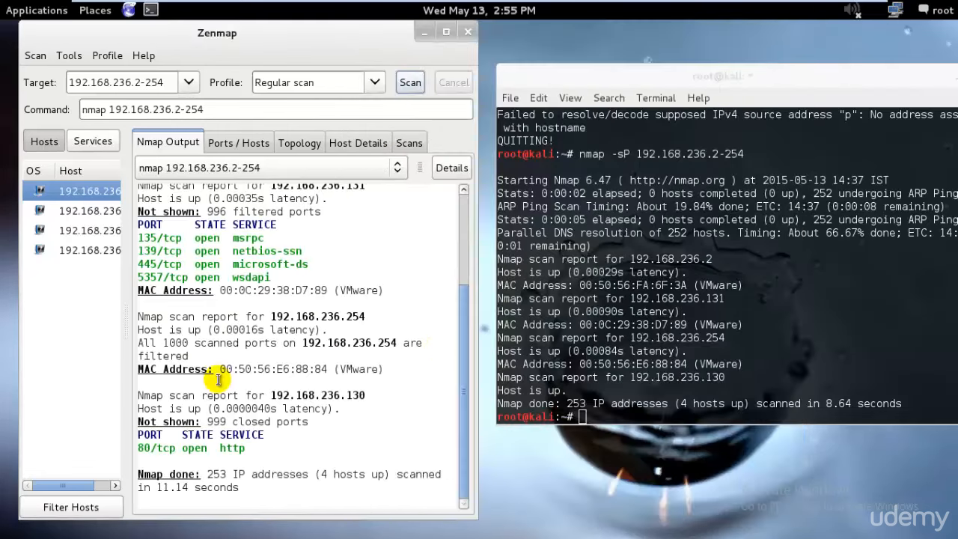
pyautogui.scroll(4, 389, 336)
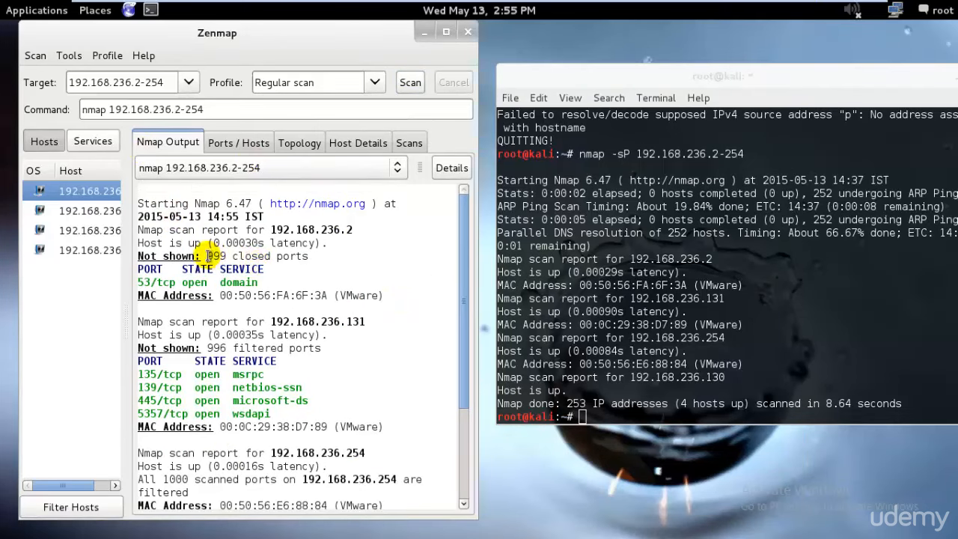
pyautogui.moveTo(208, 256); pyautogui.dragTo(308, 256)
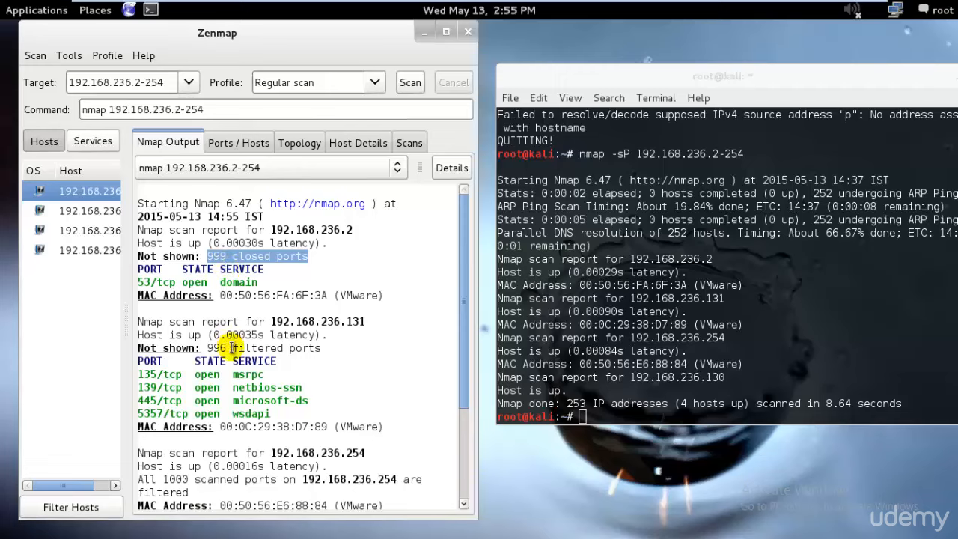
pyautogui.moveTo(210, 347); pyautogui.dragTo(329, 349)
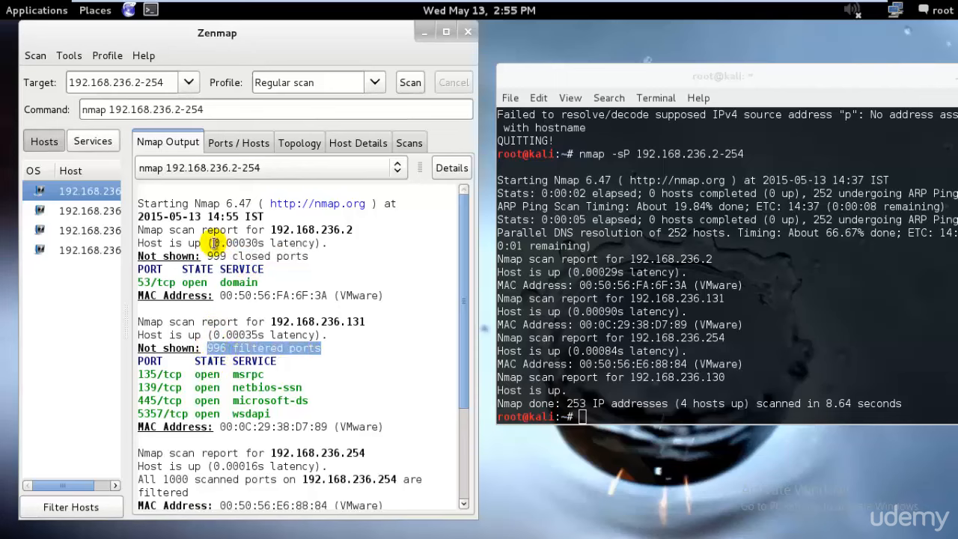
pyautogui.moveTo(208, 255); pyautogui.dragTo(297, 256)
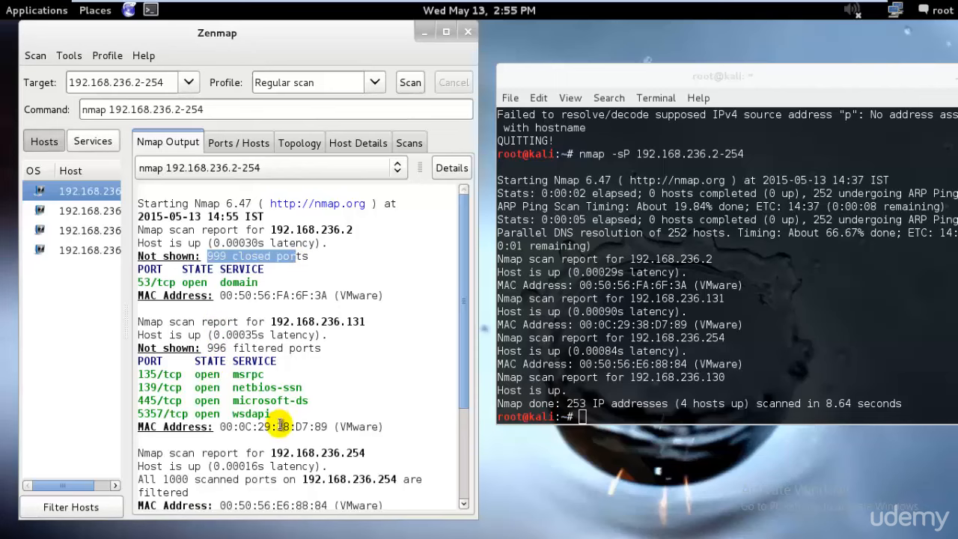
pyautogui.moveTo(280, 425); pyautogui.dragTo(134, 385)
pyautogui.moveTo(207, 348); pyautogui.dragTo(341, 349)
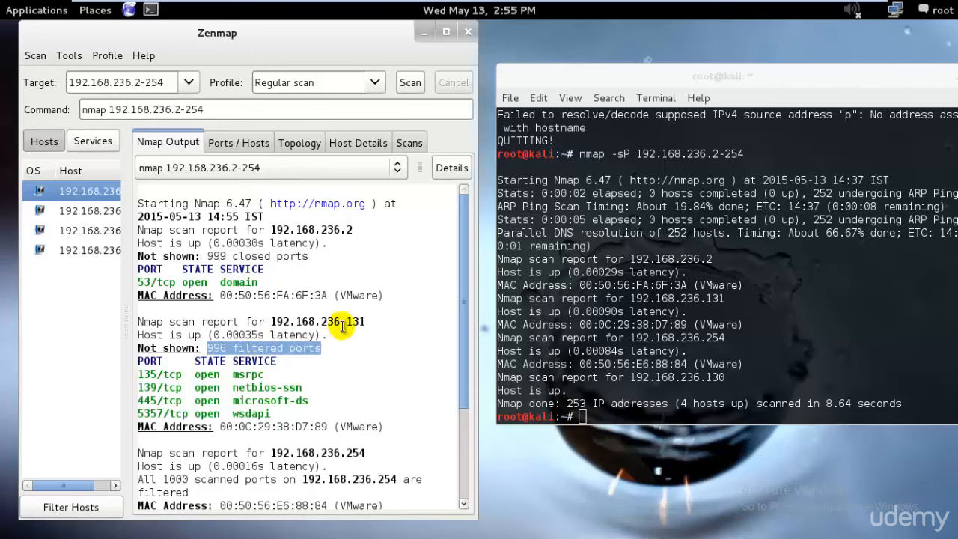
# Step: Examine the Regular scan reports for 192.168.236.254 and 192.168.236.130 and the final scan summary line
pyautogui.scroll(-3, 284, 389)
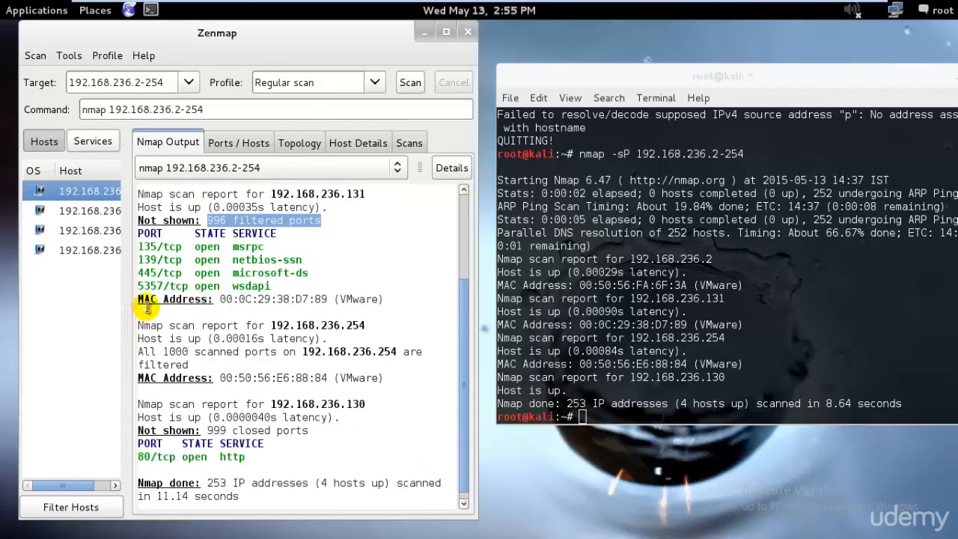
pyautogui.moveTo(139, 322); pyautogui.dragTo(306, 361)
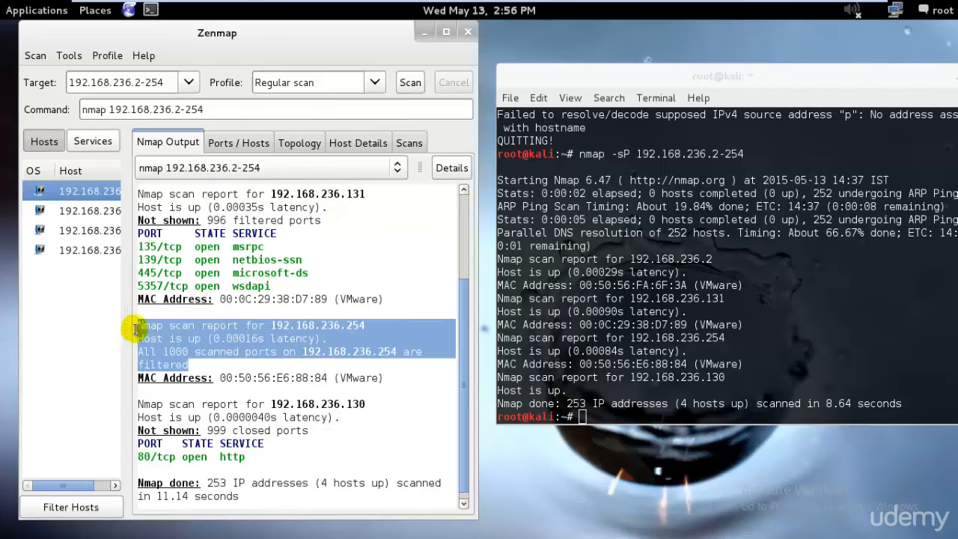
pyautogui.scroll(-1, 206, 351)
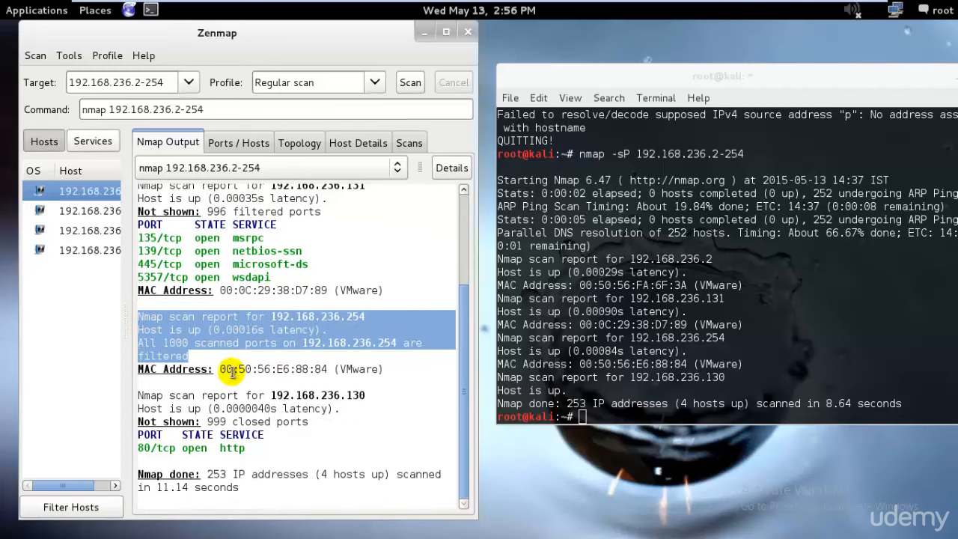
pyautogui.moveTo(338, 416); pyautogui.dragTo(139, 395)
pyautogui.moveTo(256, 487); pyautogui.dragTo(211, 476)
pyautogui.click(306, 484)
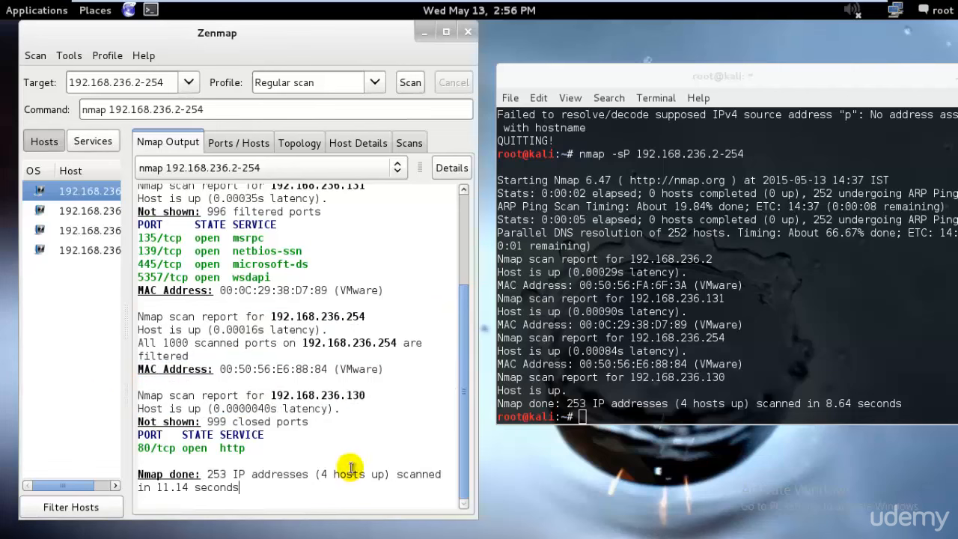
pyautogui.moveTo(321, 473); pyautogui.dragTo(374, 473)
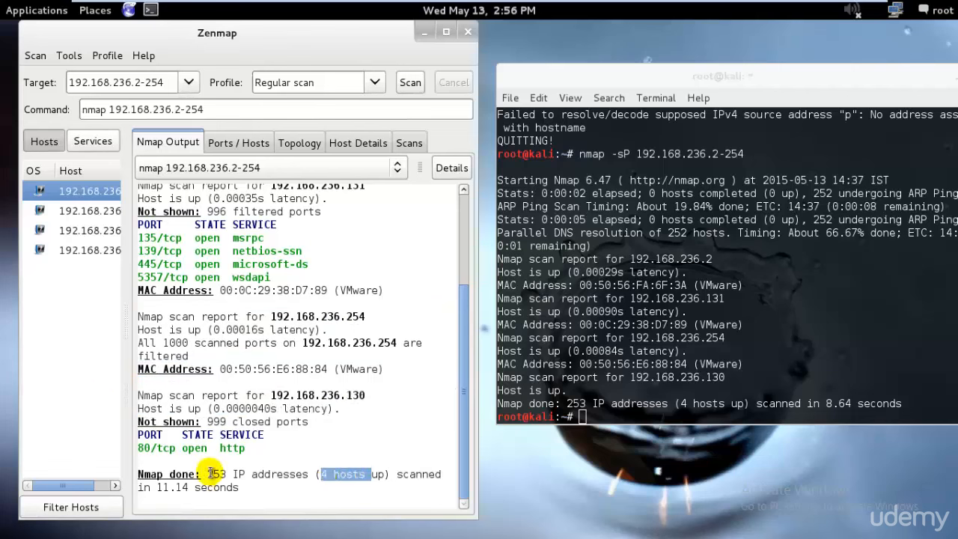
pyautogui.moveTo(208, 473); pyautogui.dragTo(281, 489)
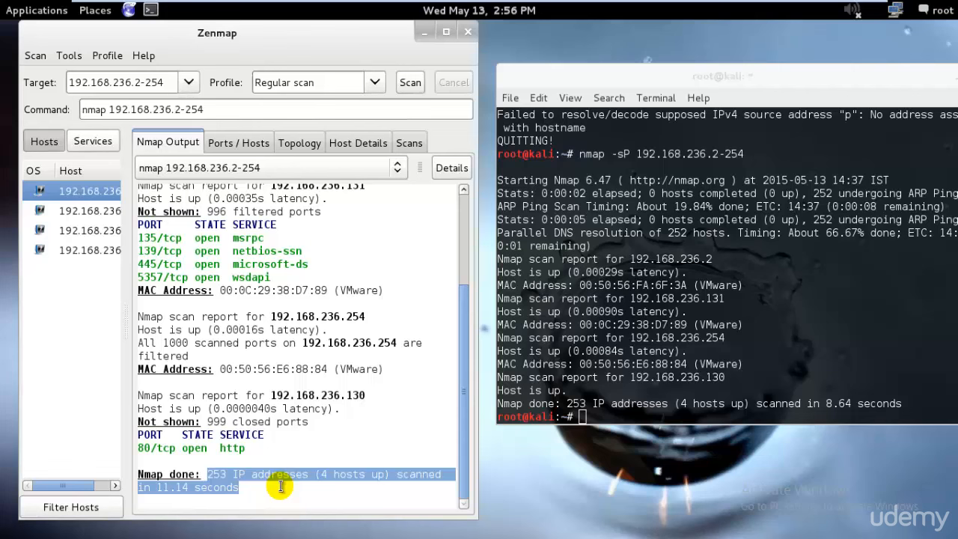
# Step: Run nmap without arguments in the terminal and look through its listed options, including script scan and OS detection
pyautogui.click(897, 350)
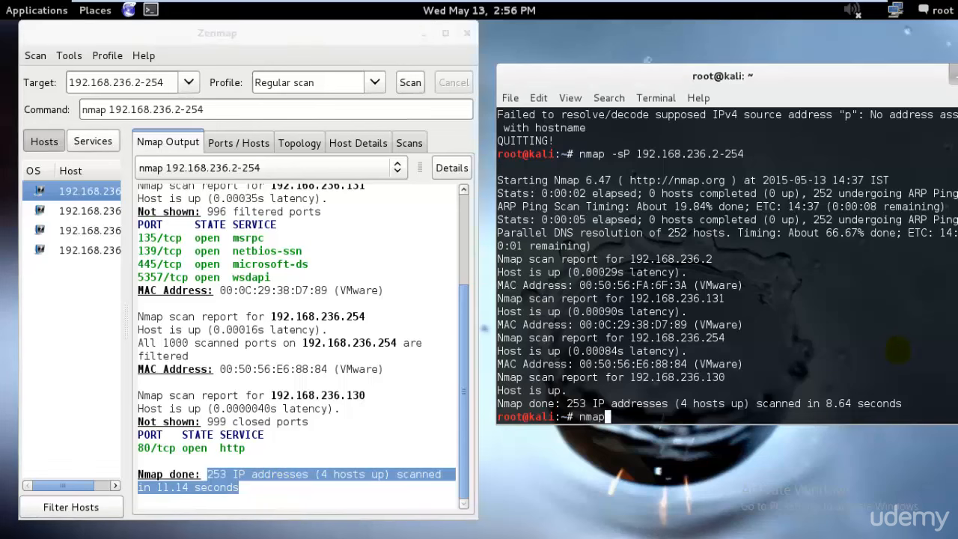
pyautogui.press('Return')
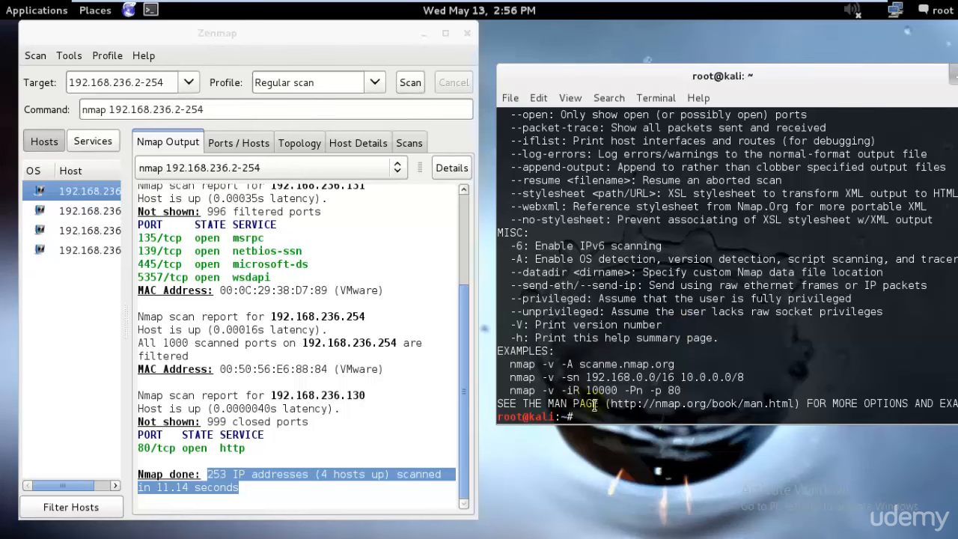
pyautogui.scroll(2, 596, 393)
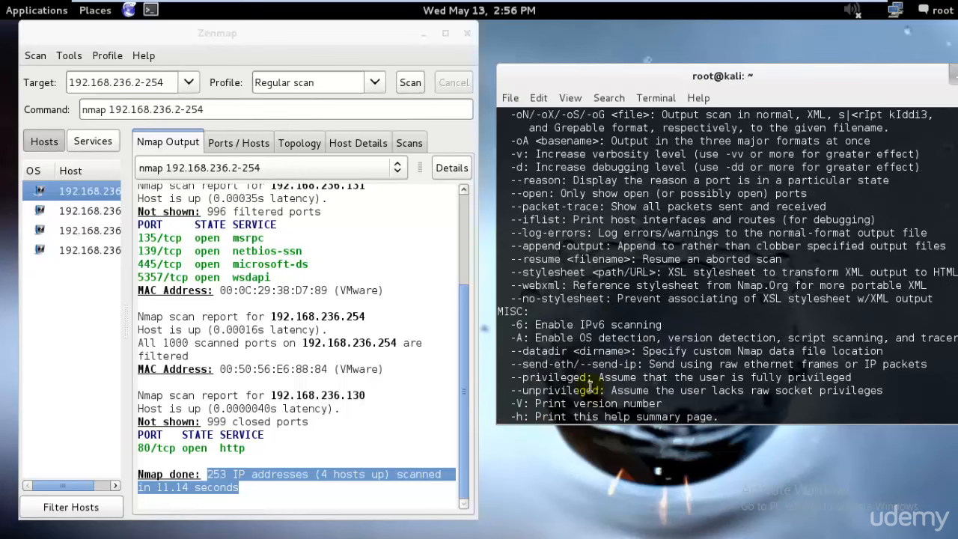
pyautogui.scroll(1, 590, 384)
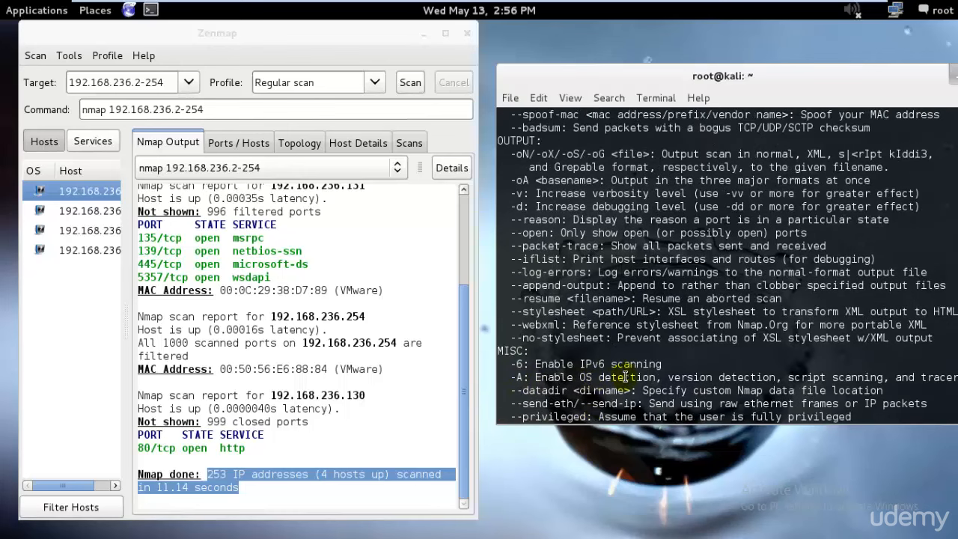
pyautogui.moveTo(742, 75); pyautogui.dragTo(532, 82)
pyautogui.scroll(12, 709, 379)
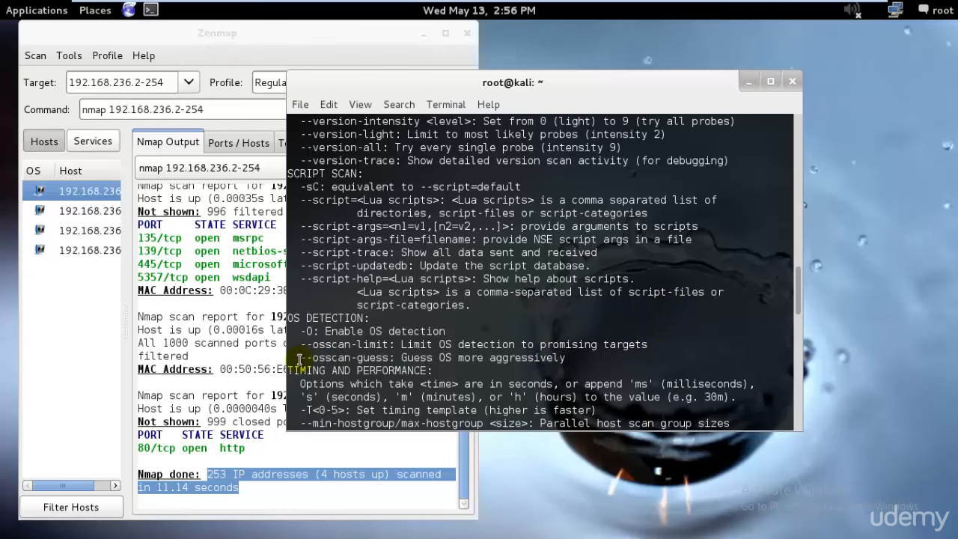
# Step: Switch to Zenmap and review the Regular scan's output, ports, topology and scan list, ending on the host details of 192.168.236.2
pyautogui.click(239, 289)
pyautogui.scroll(3, 271, 290)
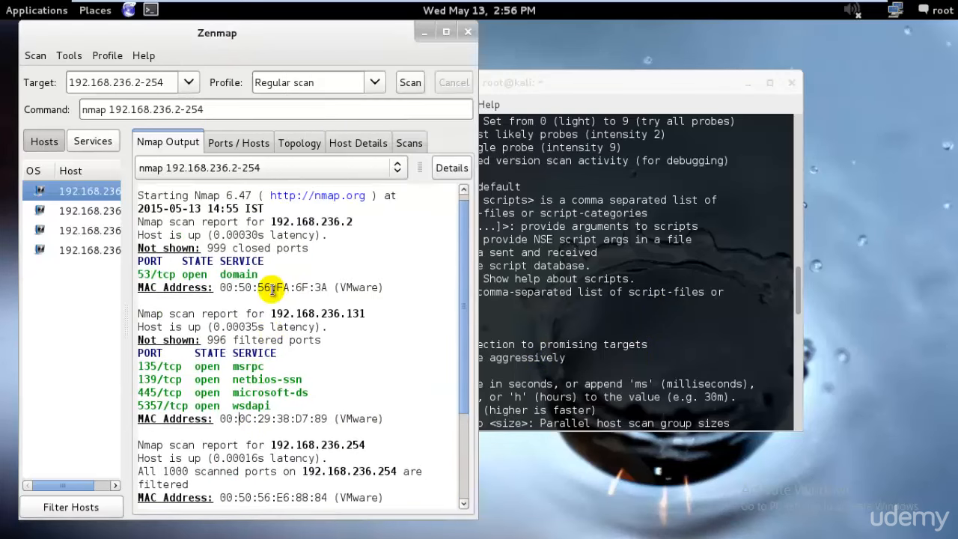
pyautogui.click(228, 142)
pyautogui.click(300, 142)
pyautogui.click(347, 142)
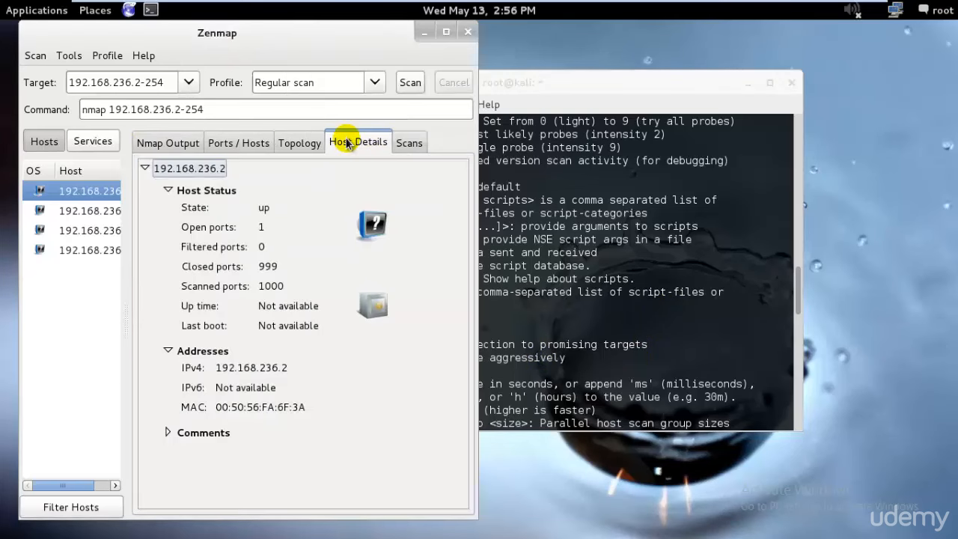
pyautogui.click(406, 142)
pyautogui.click(366, 142)
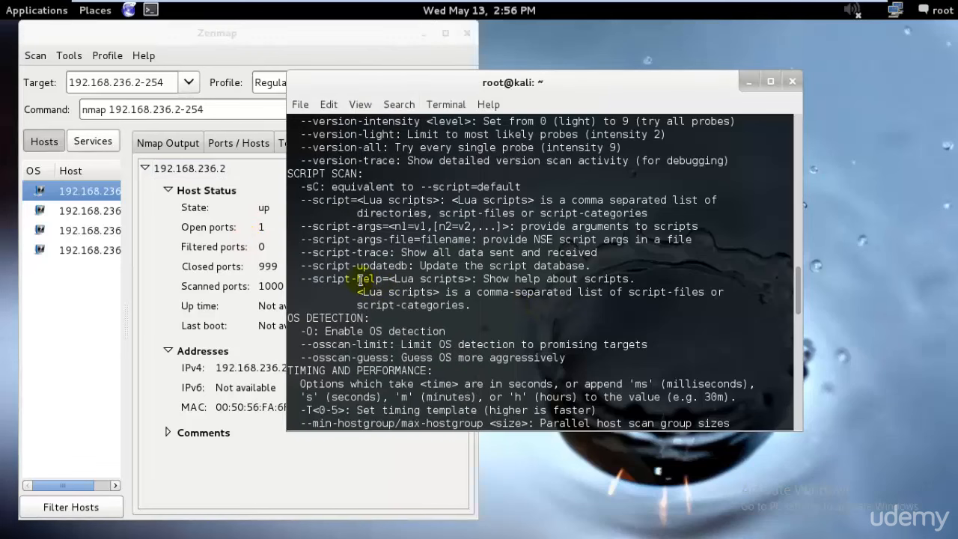
# Step: In the terminal, highlight the --osscan-guess option and review the Nmap help back up to the earlier route -n and nmap -sP commands
pyautogui.moveTo(302, 358); pyautogui.dragTo(396, 359)
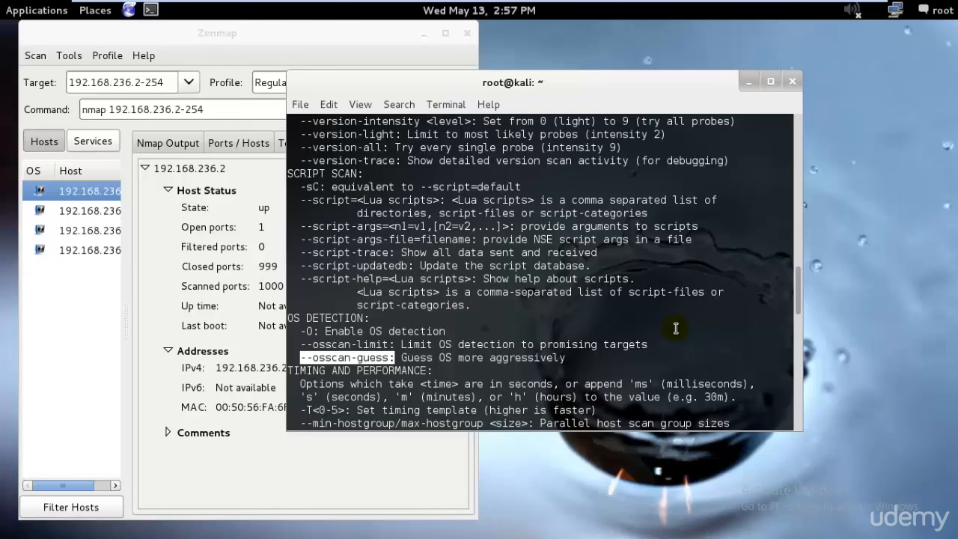
pyautogui.scroll(3, 749, 338)
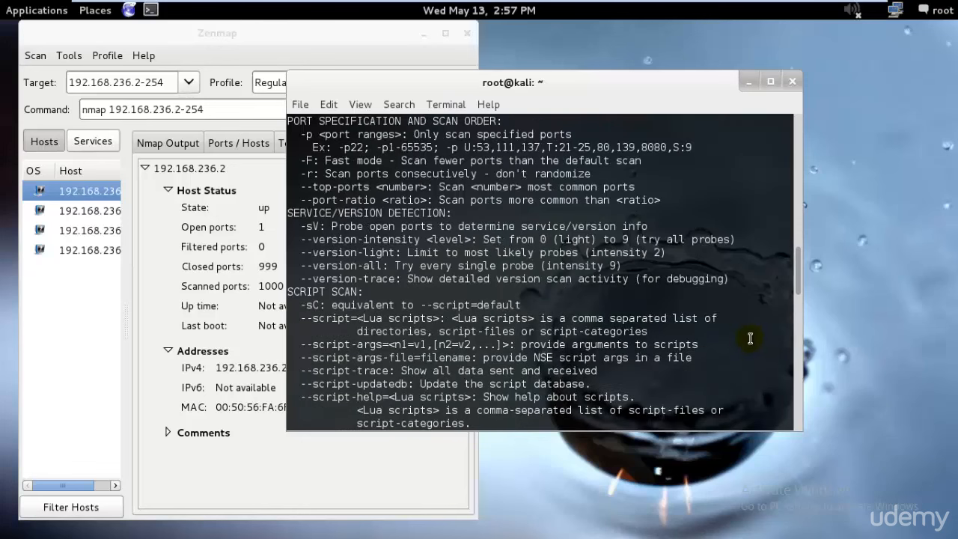
pyautogui.scroll(15, 749, 338)
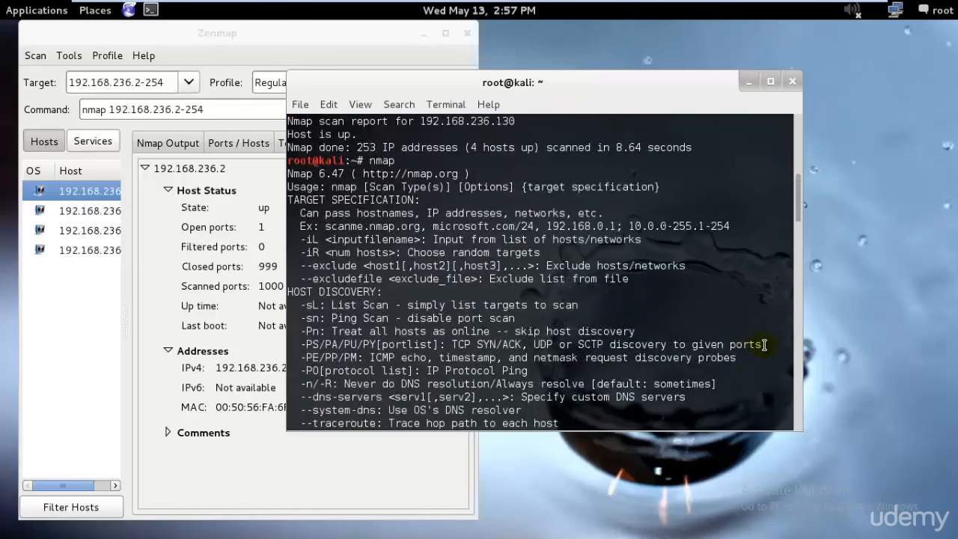
pyautogui.scroll(3, 763, 345)
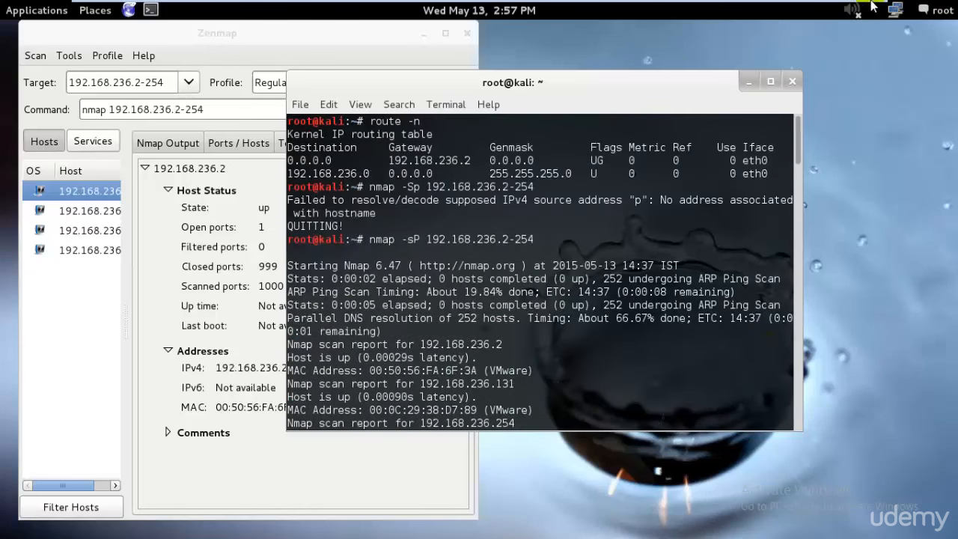
# Step: Take the Kali Linux virtual machine out of full-screen mode to show the VMware Workstation window
pyautogui.moveTo(860, 6)
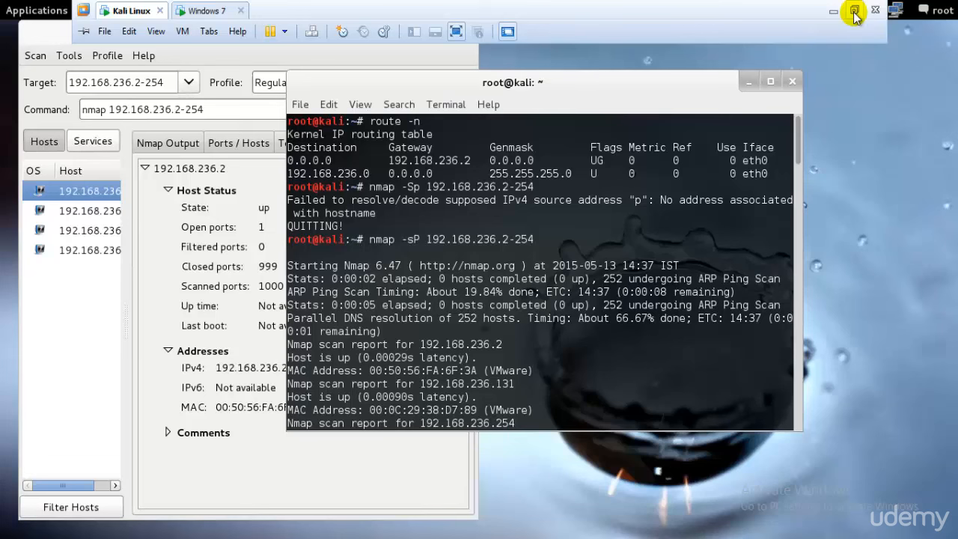
pyautogui.click(855, 12)
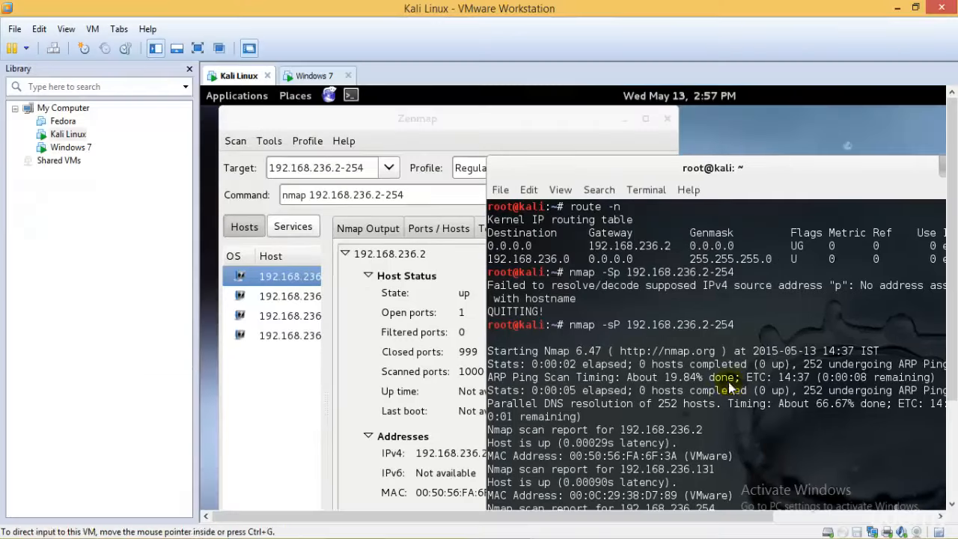